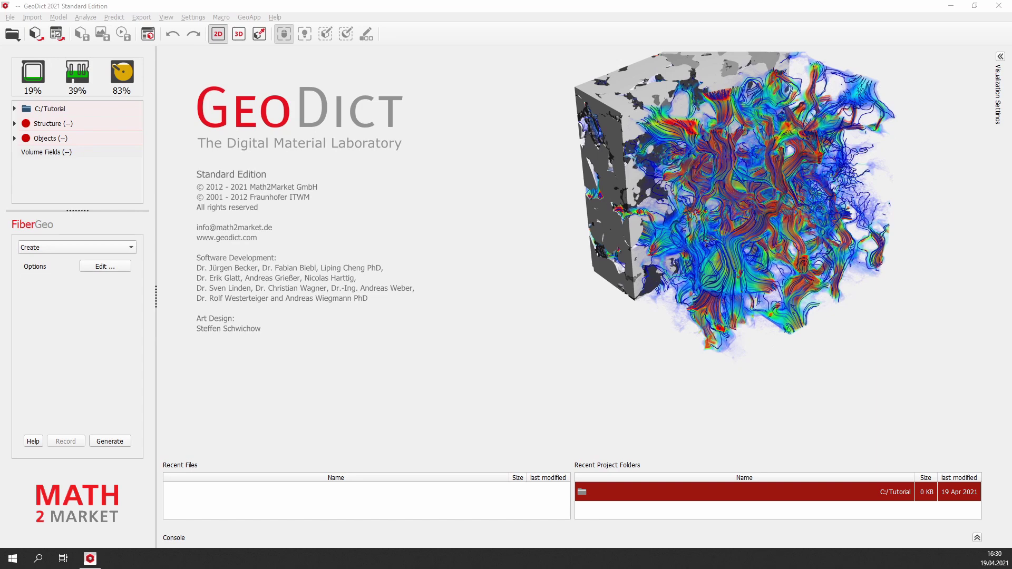
# Open the Create options of the FiberGeo module and check the domain's voxel counts and voxel length
pyautogui.click(58, 17)
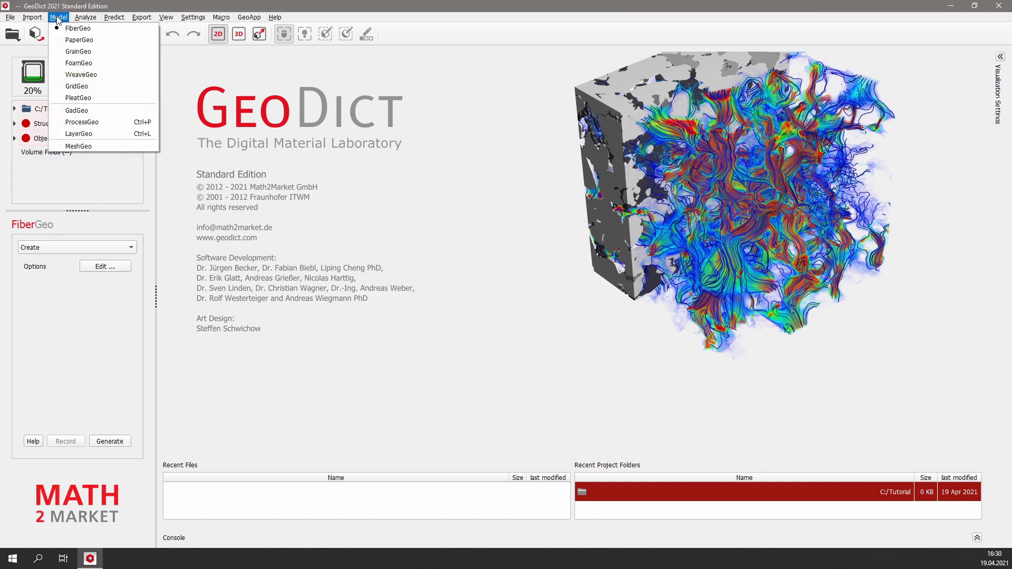
pyautogui.click(108, 31)
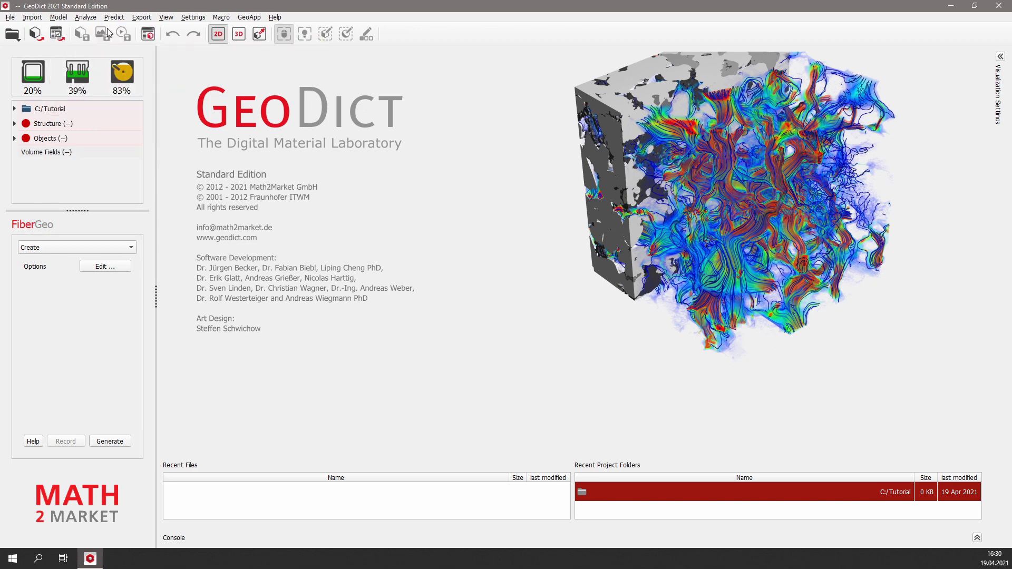
pyautogui.click(131, 247)
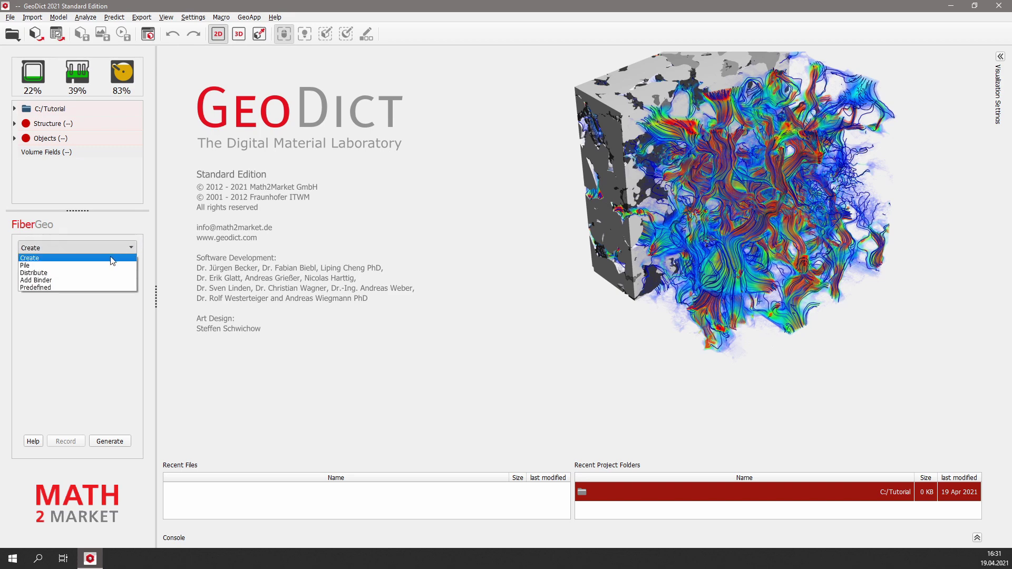
pyautogui.click(112, 259)
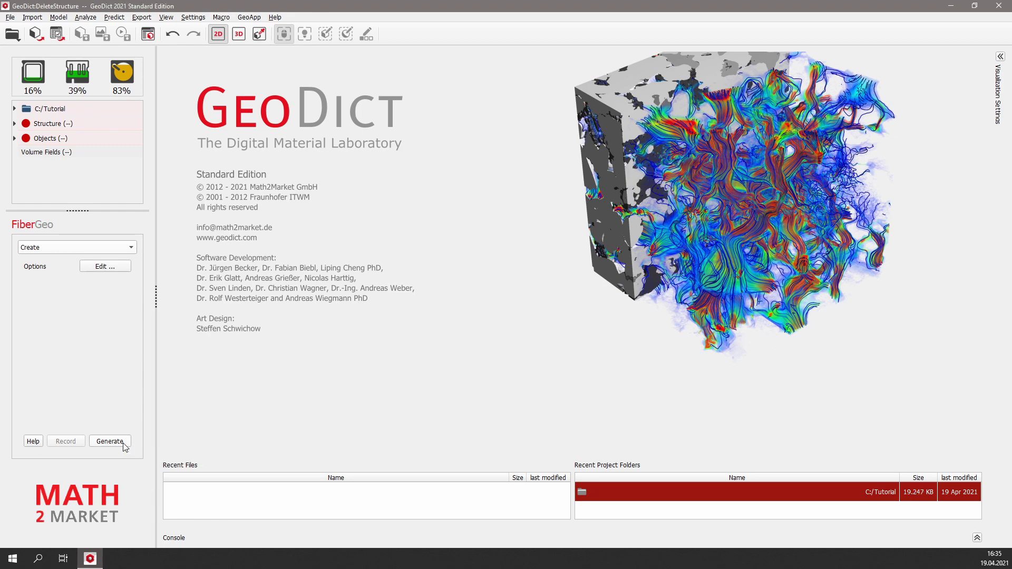
pyautogui.click(126, 444)
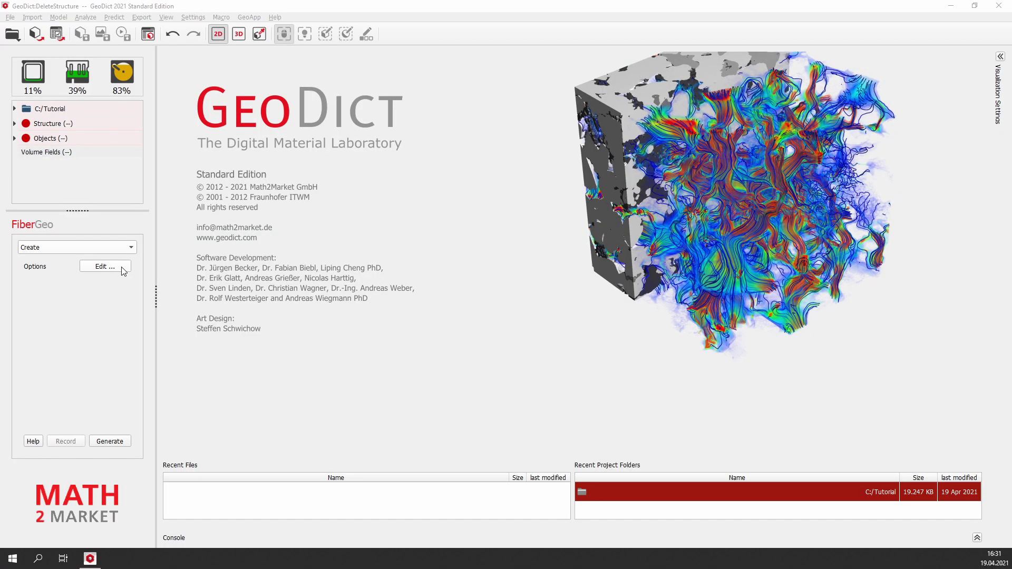
pyautogui.click(121, 269)
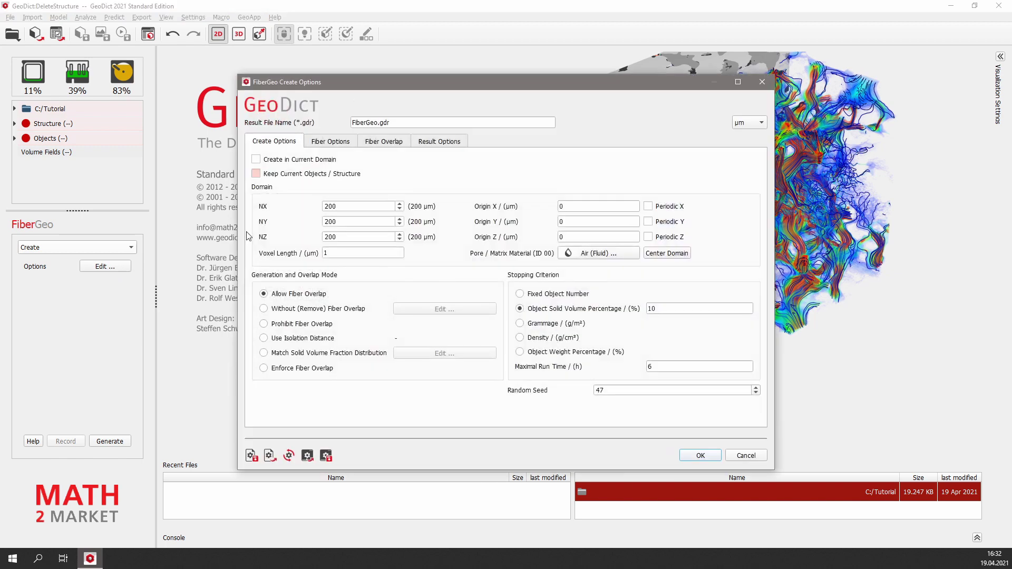
pyautogui.doubleClick(331, 206)
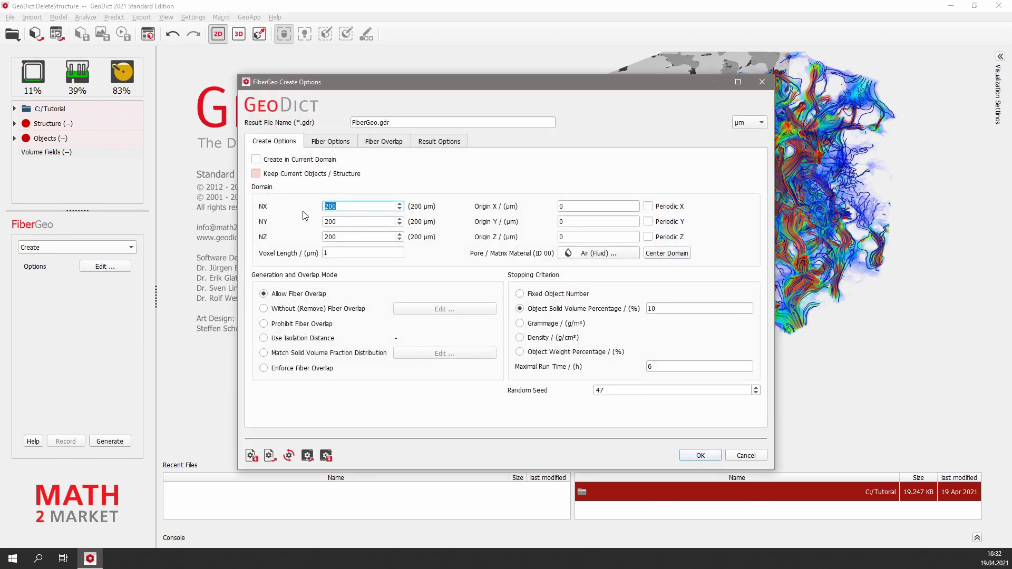
pyautogui.doubleClick(340, 221)
pyautogui.doubleClick(331, 236)
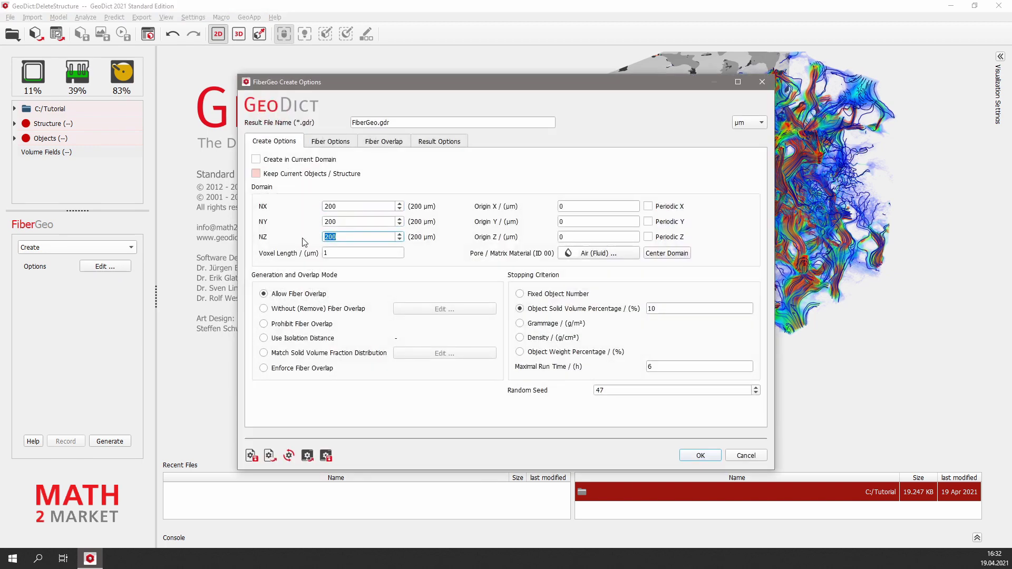
pyautogui.doubleClick(325, 253)
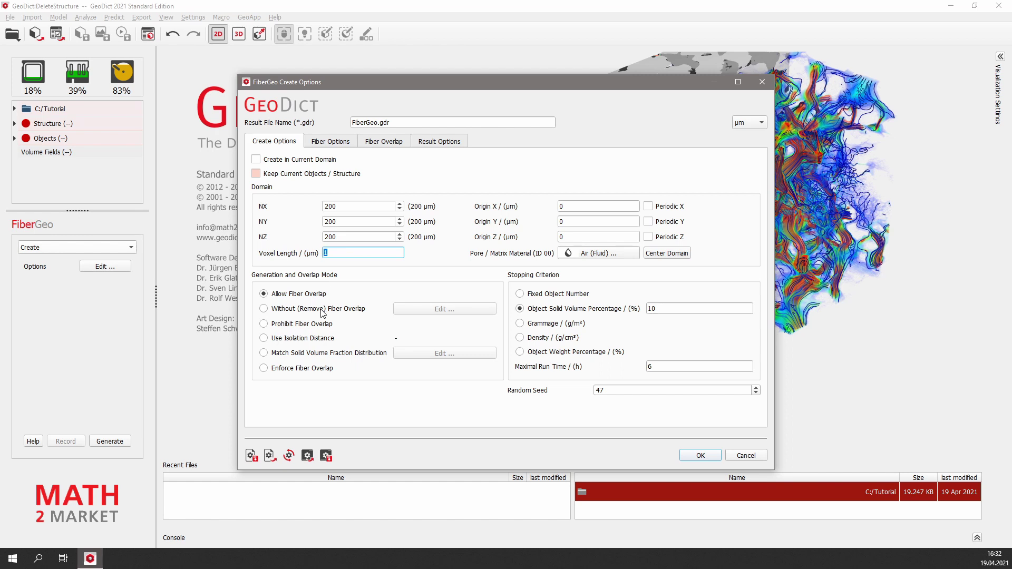
# Choose generation without fiber overlap, with an overlap SVP of 0.01 % and a Defined Isolation distance of 1 µm
pyautogui.click(264, 310)
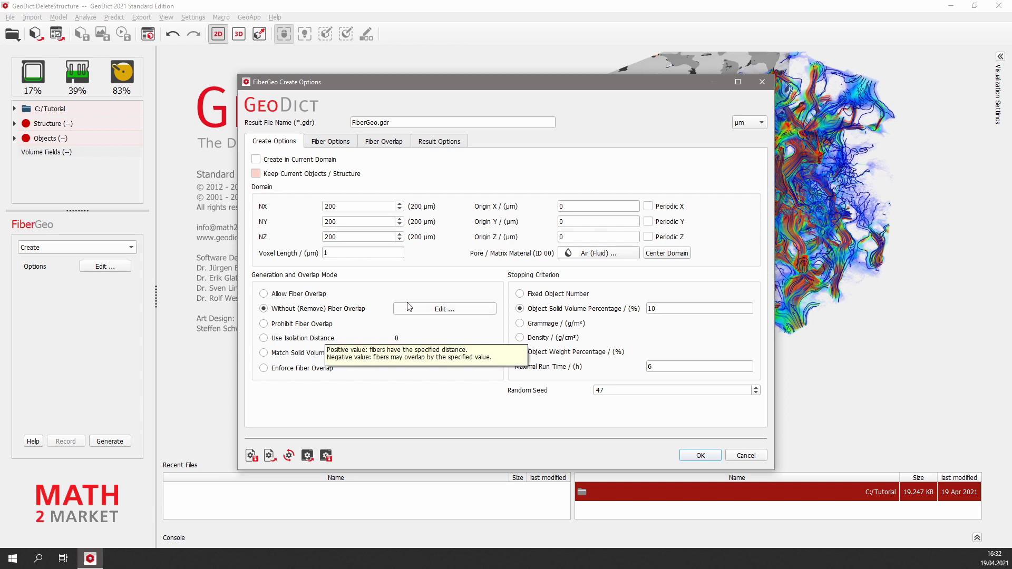
pyautogui.click(427, 308)
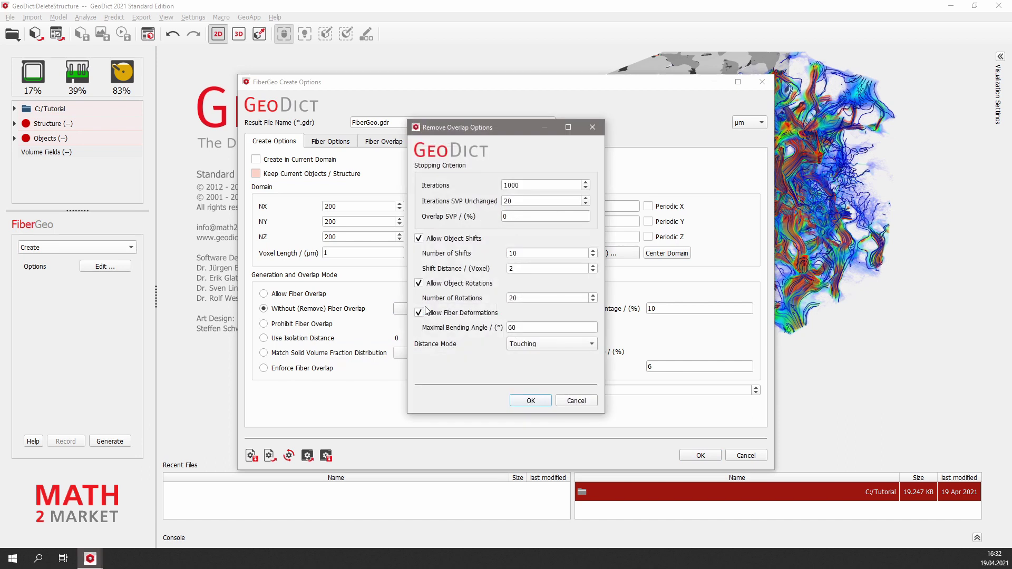
pyautogui.click(522, 216)
pyautogui.write('.01')
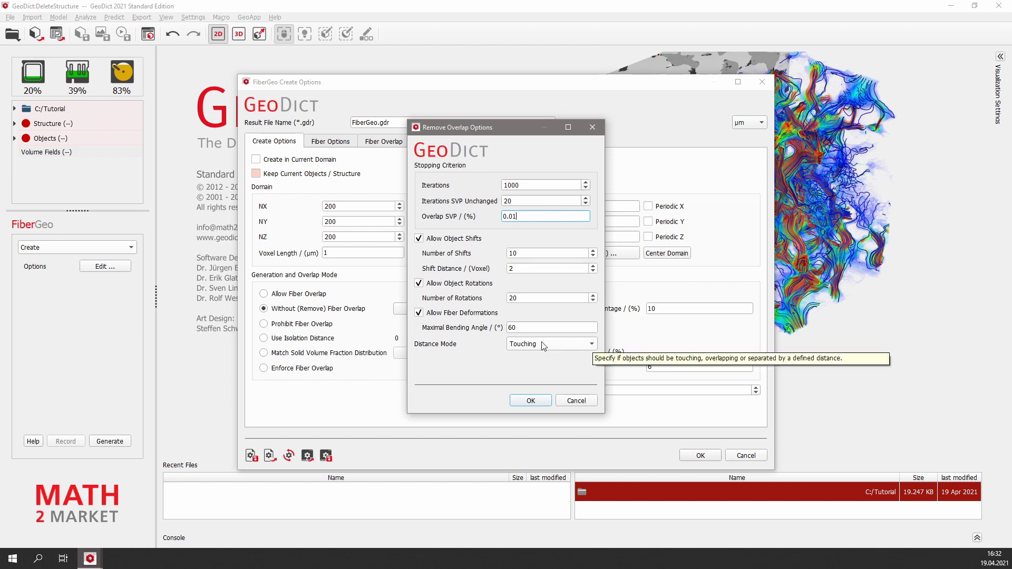
pyautogui.click(567, 344)
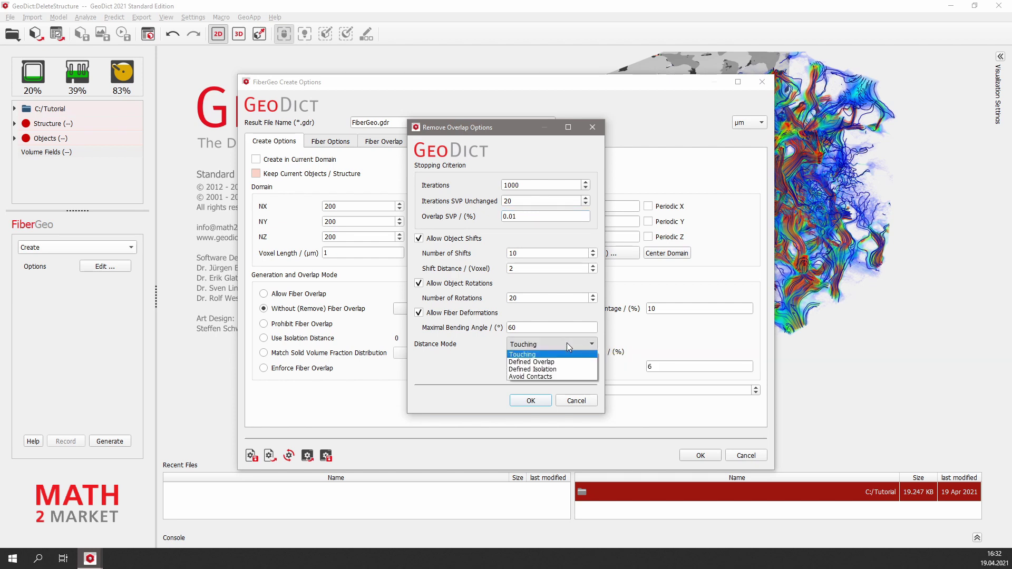
pyautogui.click(578, 369)
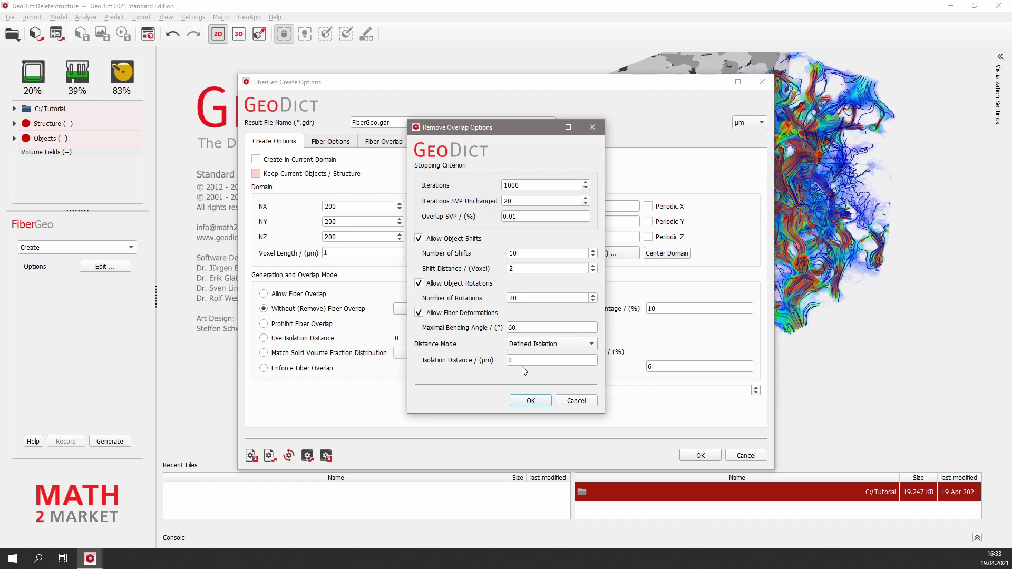
pyautogui.doubleClick(510, 360)
pyautogui.write('1')
pyautogui.click(541, 400)
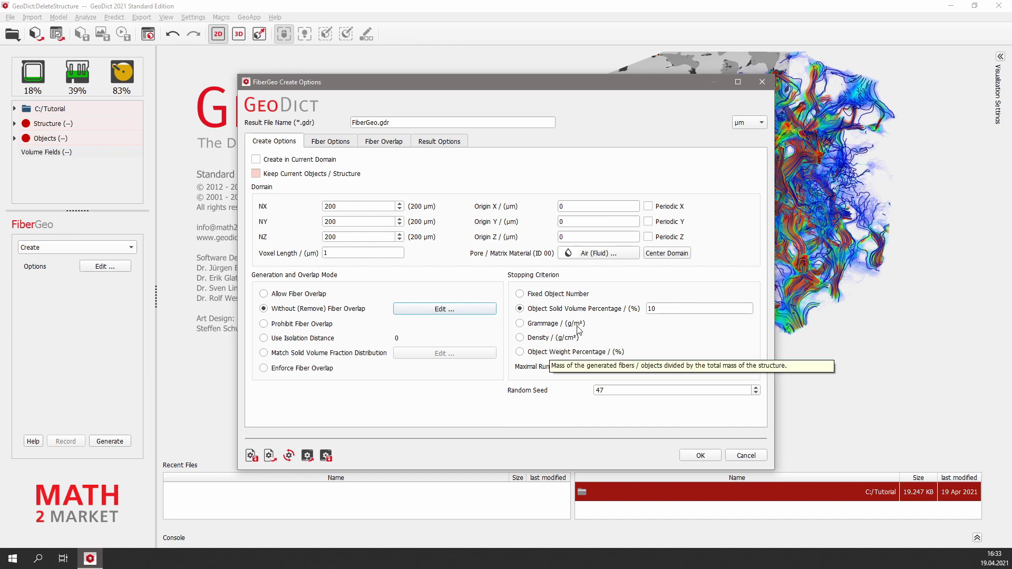
# Set the stopping criterion's object solid volume percentage to 50 %
pyautogui.click(630, 312)
pyautogui.write('5')
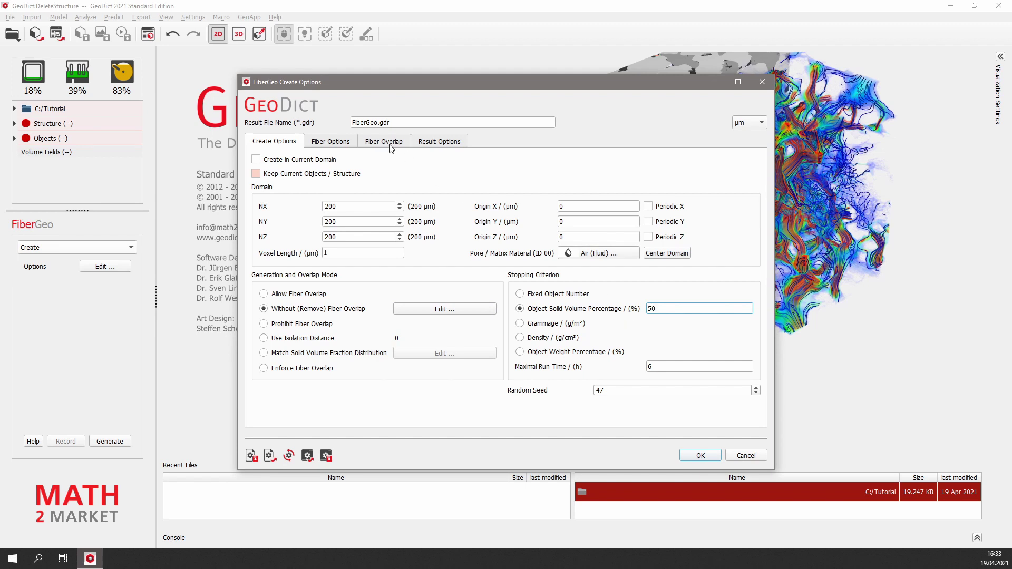
# Look through the fiber types that can be added in the fiber options
pyautogui.click(345, 144)
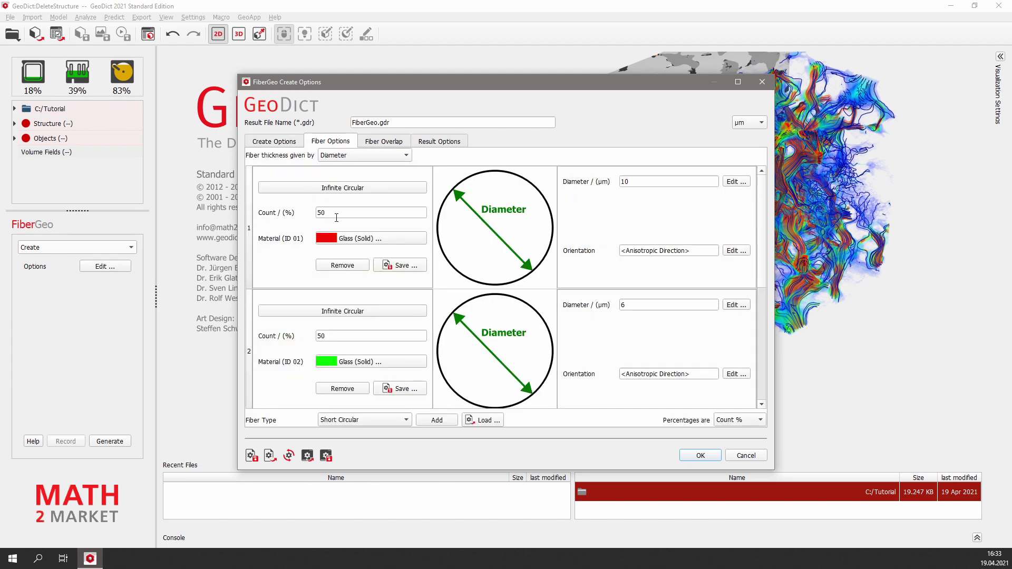
pyautogui.click(402, 421)
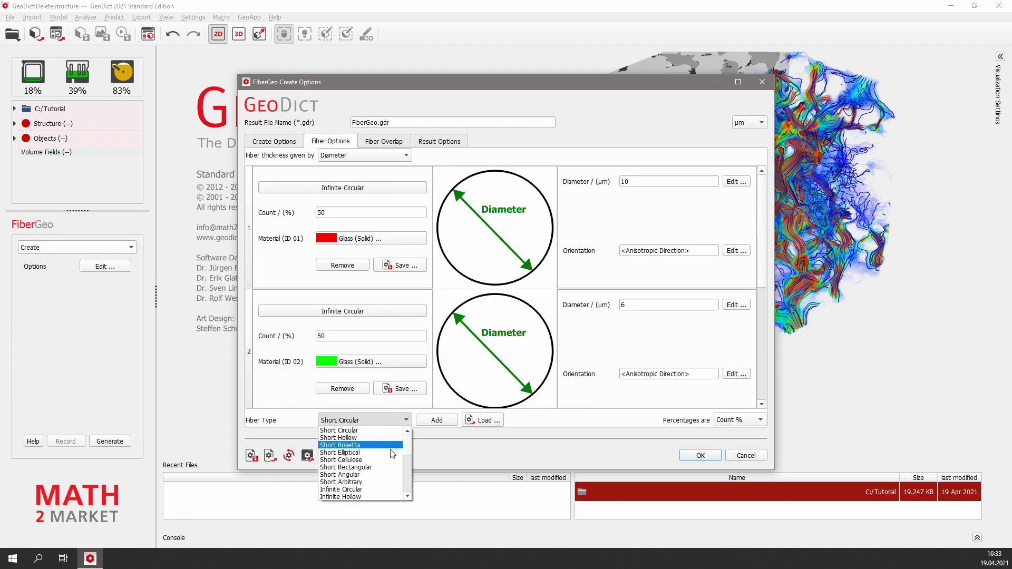
pyautogui.scroll(-2, 390, 456)
pyautogui.scroll(-4, 390, 458)
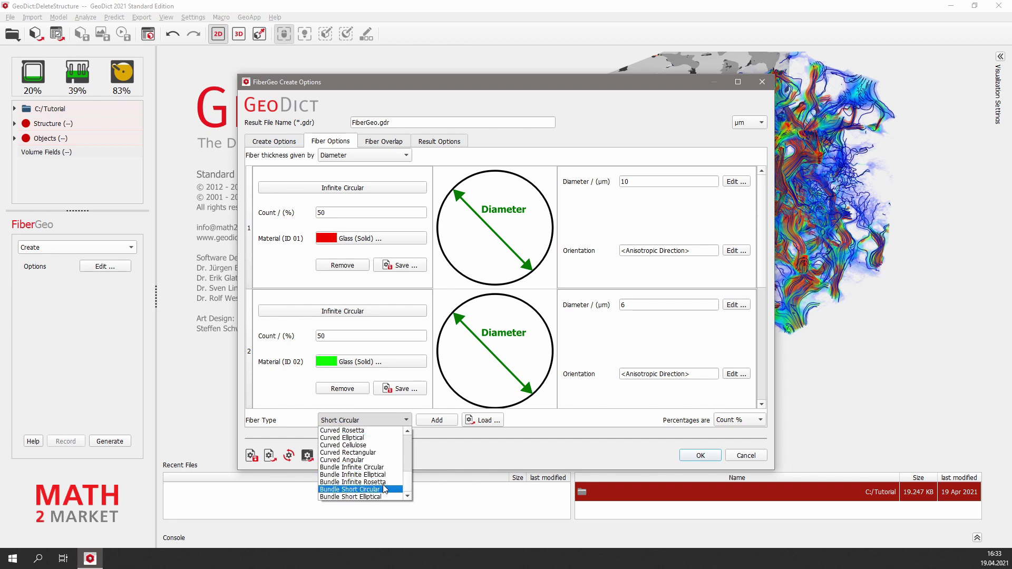
pyautogui.scroll(5, 381, 443)
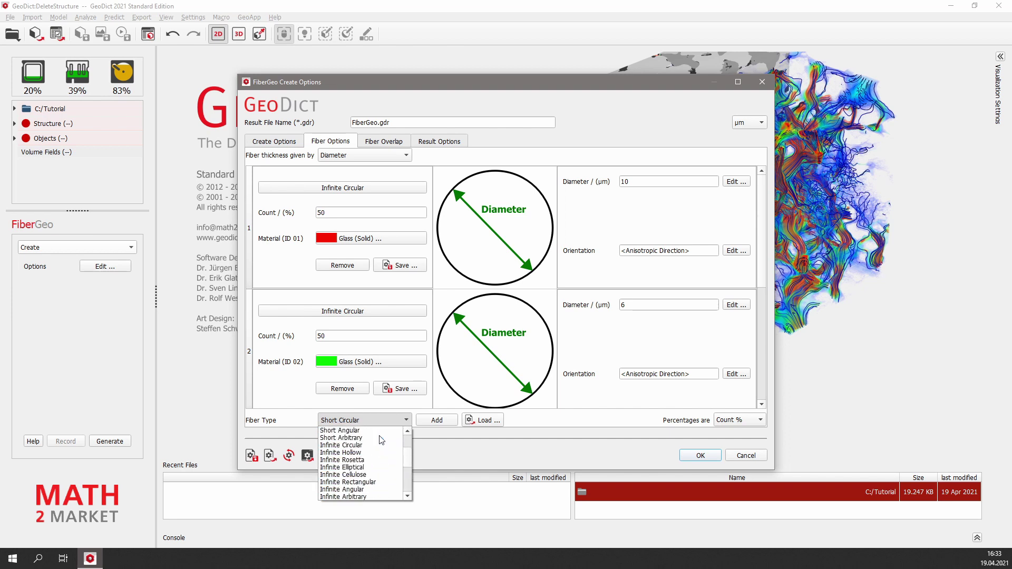
pyautogui.click(401, 419)
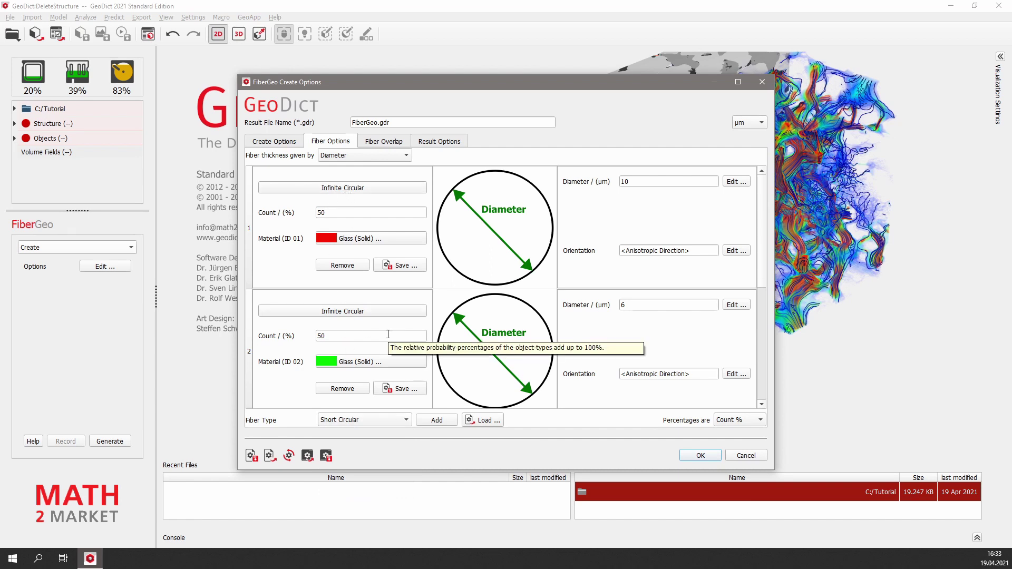
# Remove the second fiber type and set the count of the remaining infinite circular fiber to 100 %
pyautogui.click(362, 392)
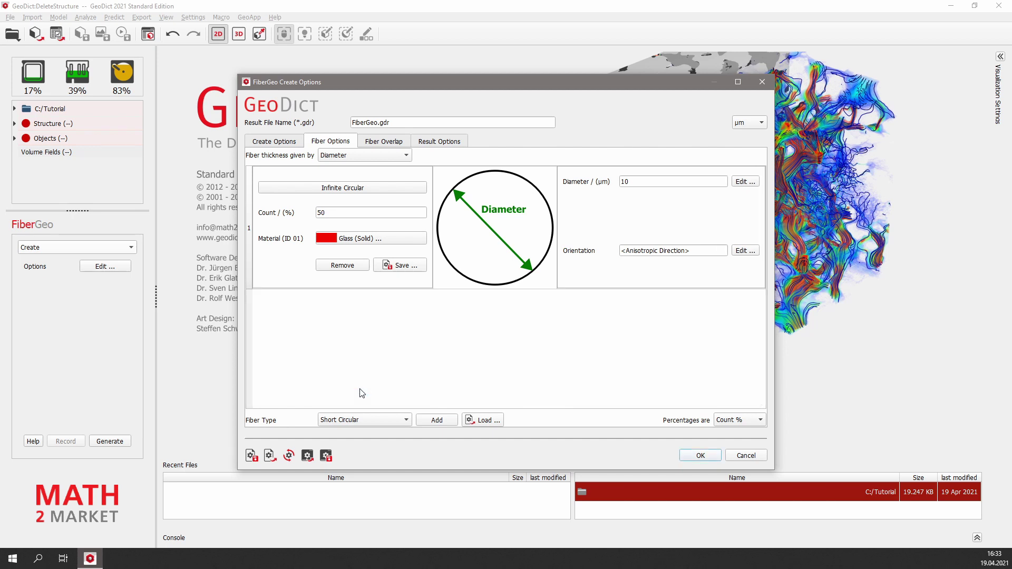
pyautogui.doubleClick(331, 212)
pyautogui.write('100')
# Browse the solid materials available for the fiber, keeping Glass as its material
pyautogui.click(398, 238)
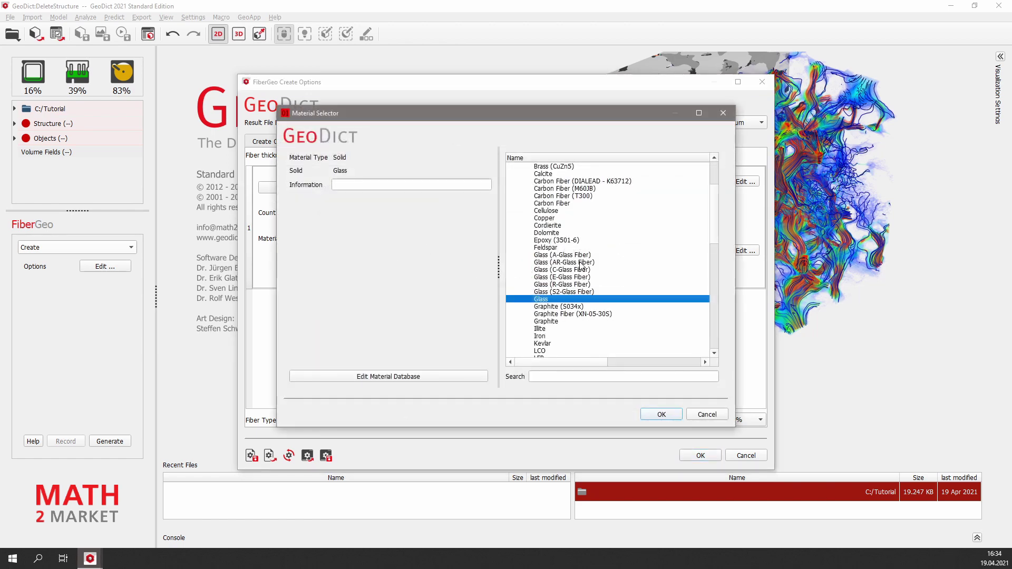
pyautogui.scroll(-1, 581, 266)
pyautogui.scroll(3, 580, 267)
pyautogui.scroll(-7, 577, 267)
pyautogui.scroll(-6, 575, 267)
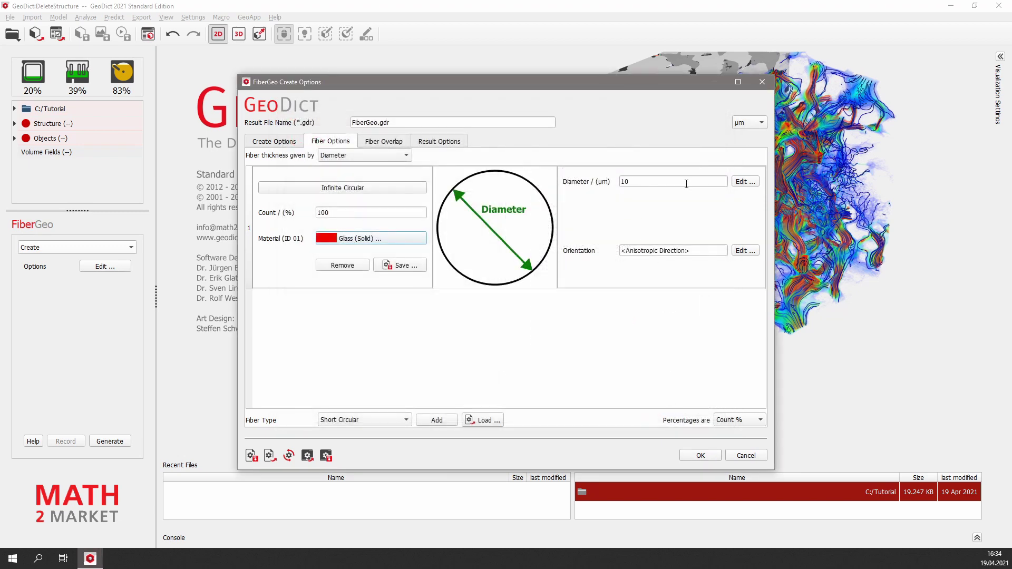
# Keep the fiber diameter constant at 10 µm and set the fiber orientation to In XY-Plane
pyautogui.click(755, 183)
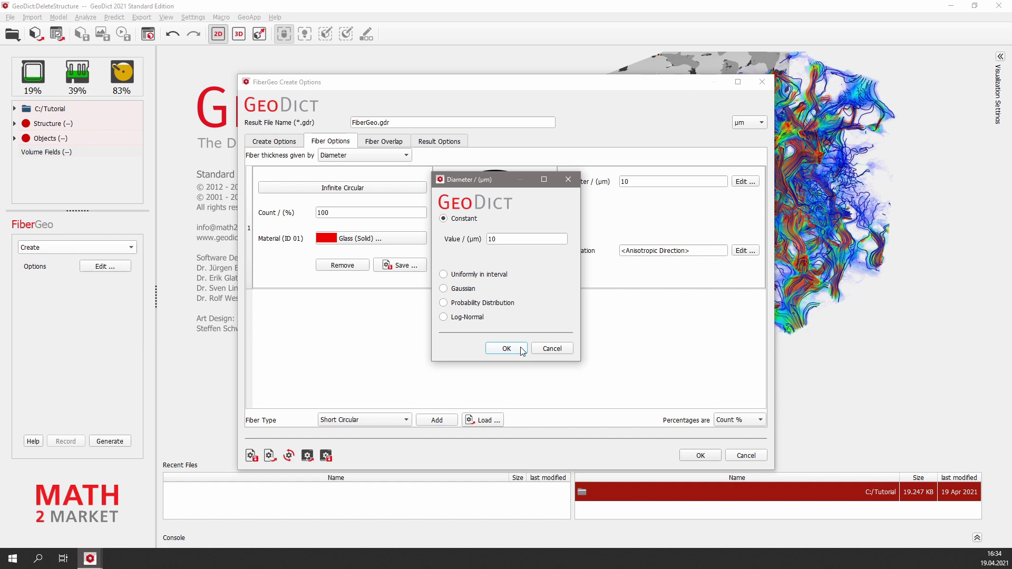
pyautogui.moveTo(510, 241); pyautogui.dragTo(463, 243)
pyautogui.click(506, 348)
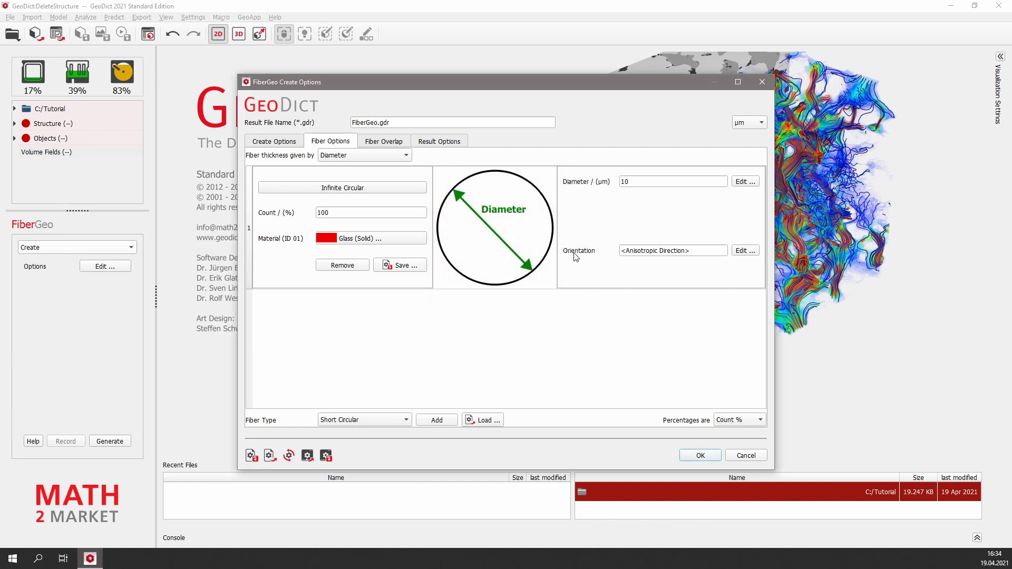
pyautogui.click(752, 252)
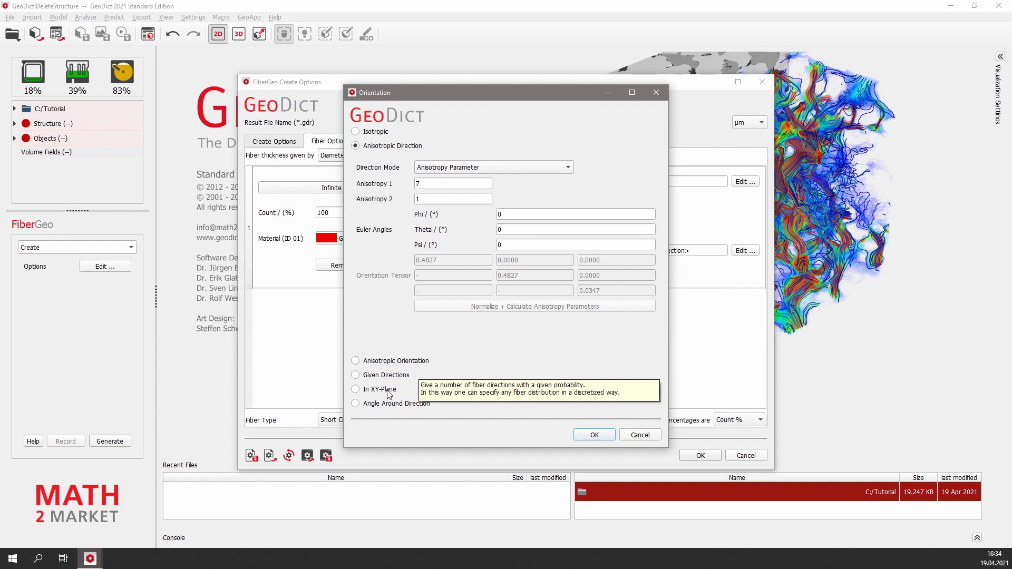
pyautogui.click(356, 390)
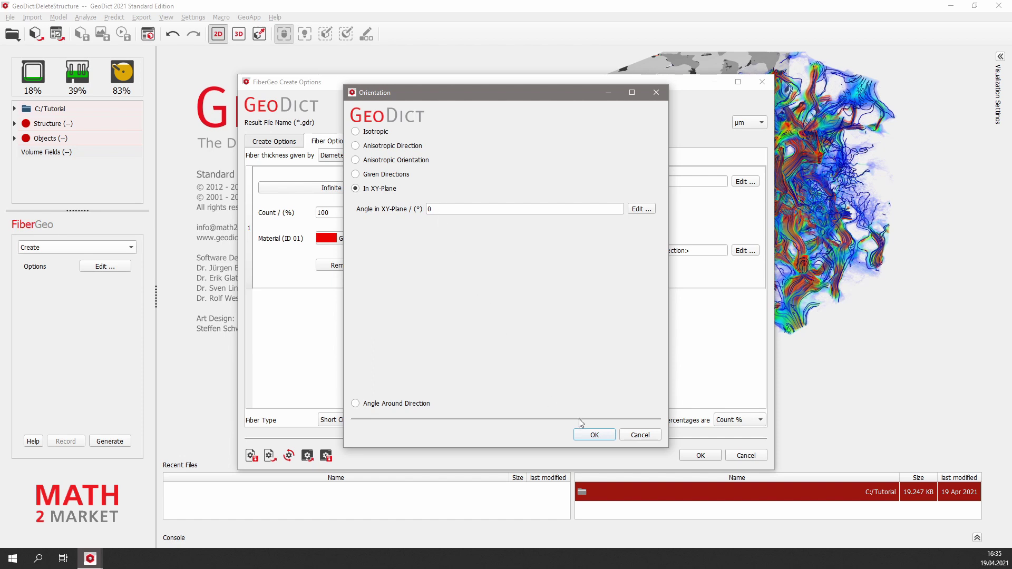
pyautogui.click(608, 436)
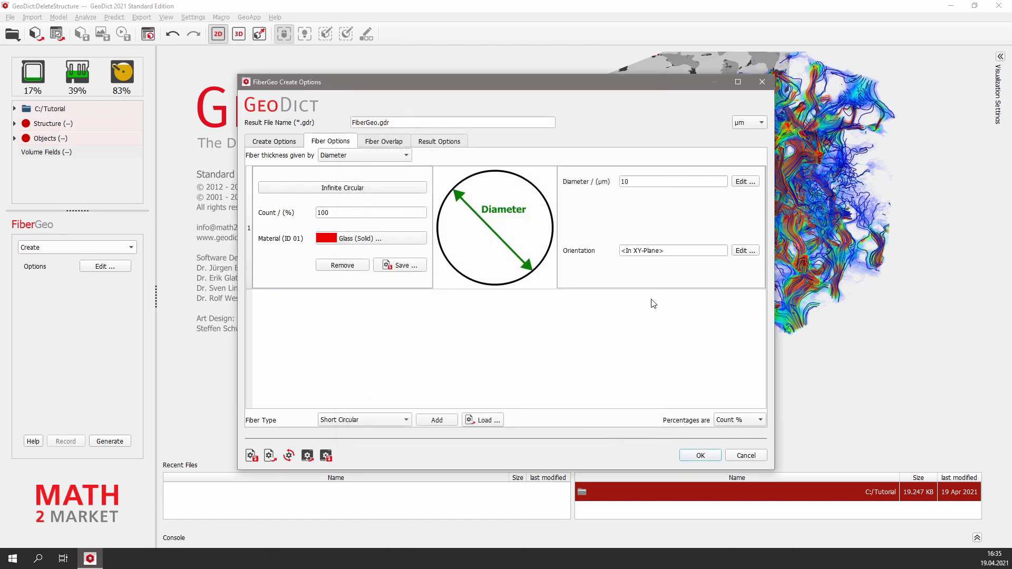
# Review the fiber overlap and result options, accept the create options and generate the fiber structure
pyautogui.click(399, 142)
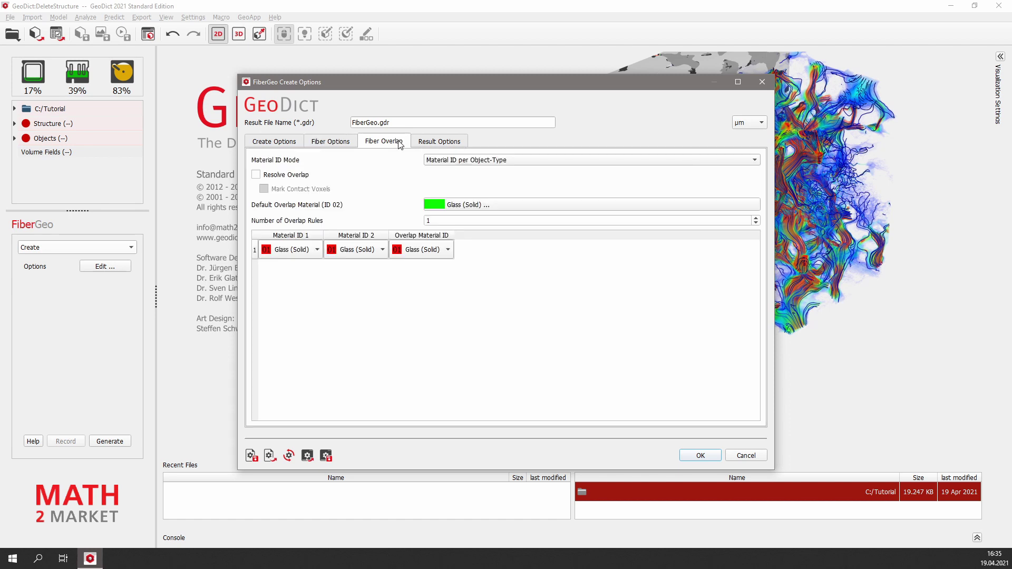
pyautogui.click(463, 145)
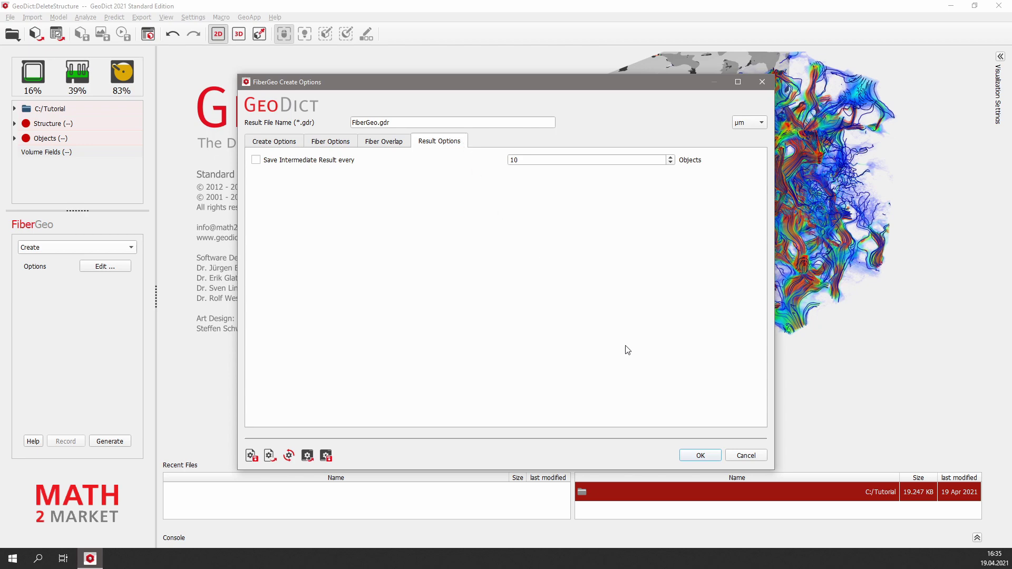
pyautogui.click(717, 454)
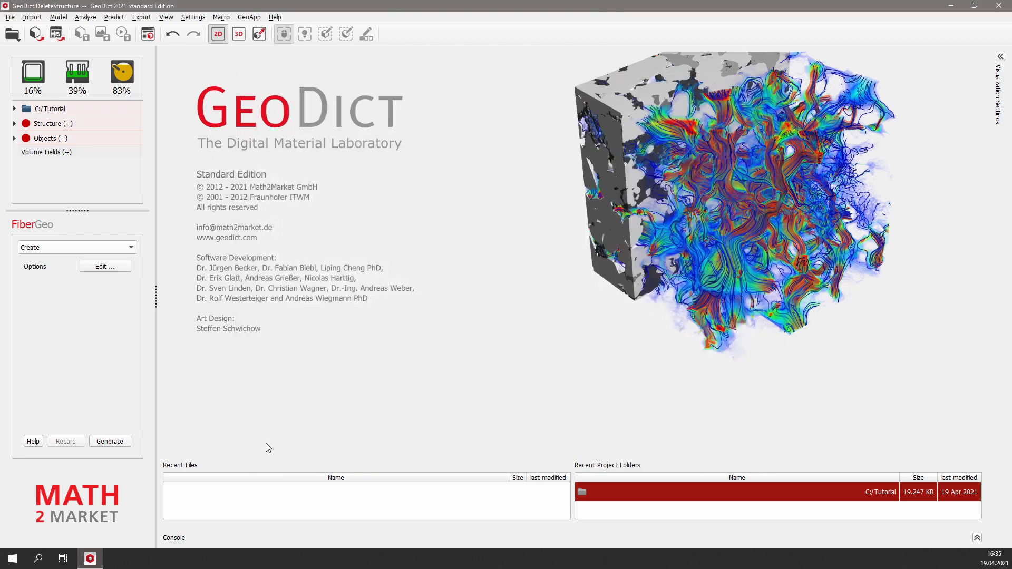
pyautogui.click(110, 441)
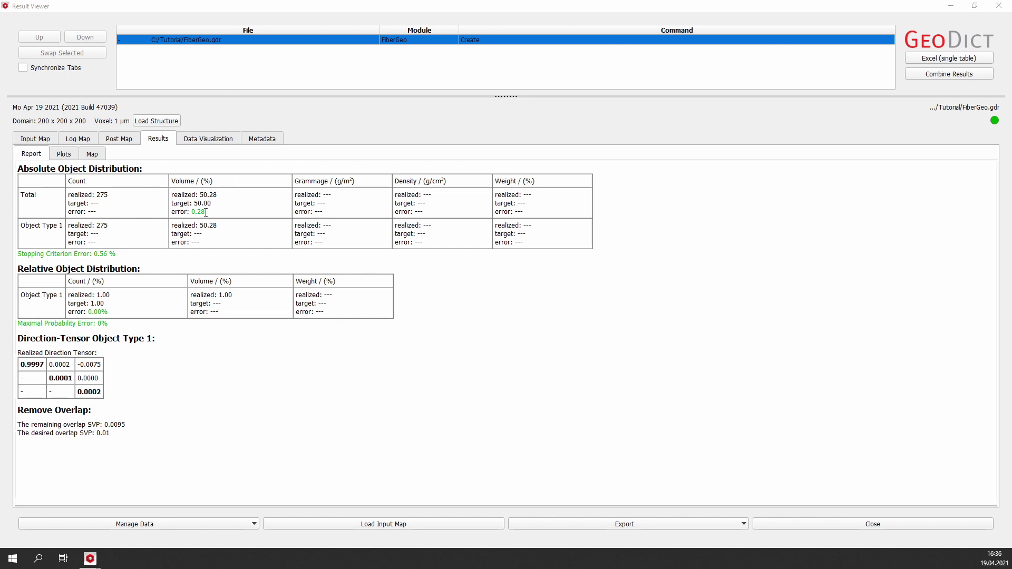
# Examine the volume error, direction tensor and overlap values in the result report, and close the report
pyautogui.moveTo(176, 213); pyautogui.dragTo(212, 214)
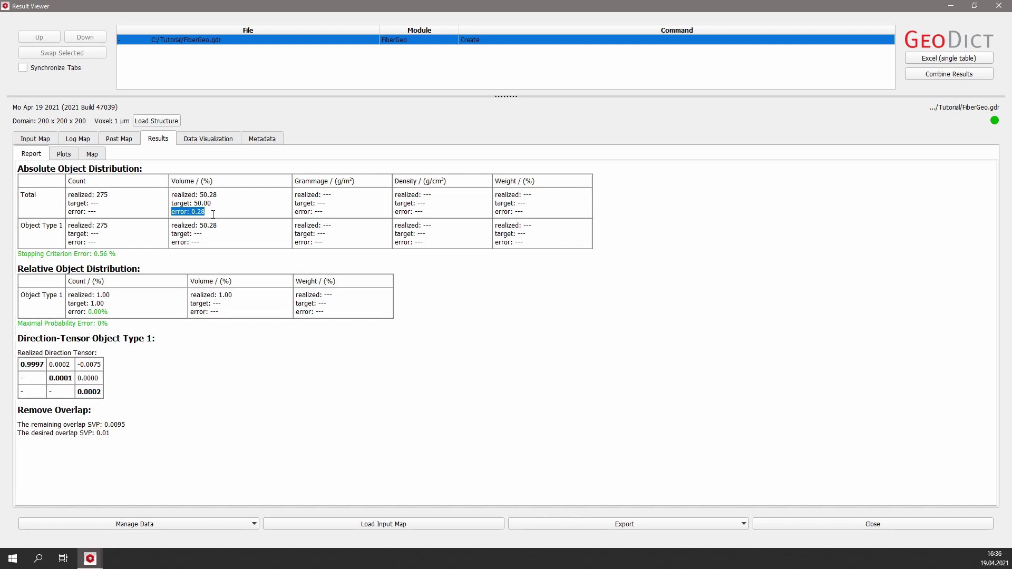
pyautogui.doubleClick(22, 364)
pyautogui.doubleClick(115, 424)
pyautogui.moveTo(95, 434); pyautogui.dragTo(112, 434)
pyautogui.click(944, 525)
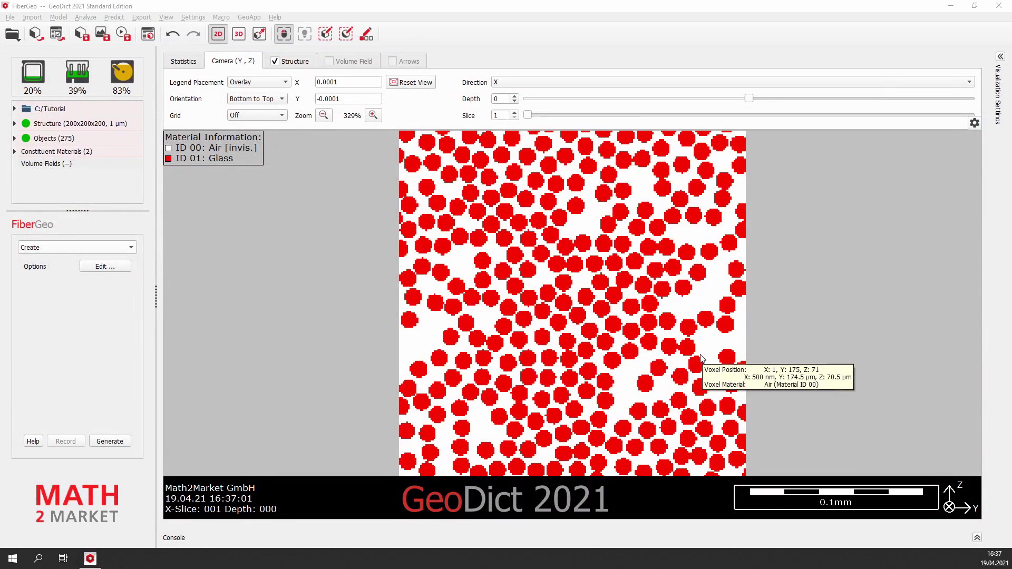
# Keep X as the viewing direction and inspect the fiber cross-sections from slice 1 through slice 200
pyautogui.click(602, 83)
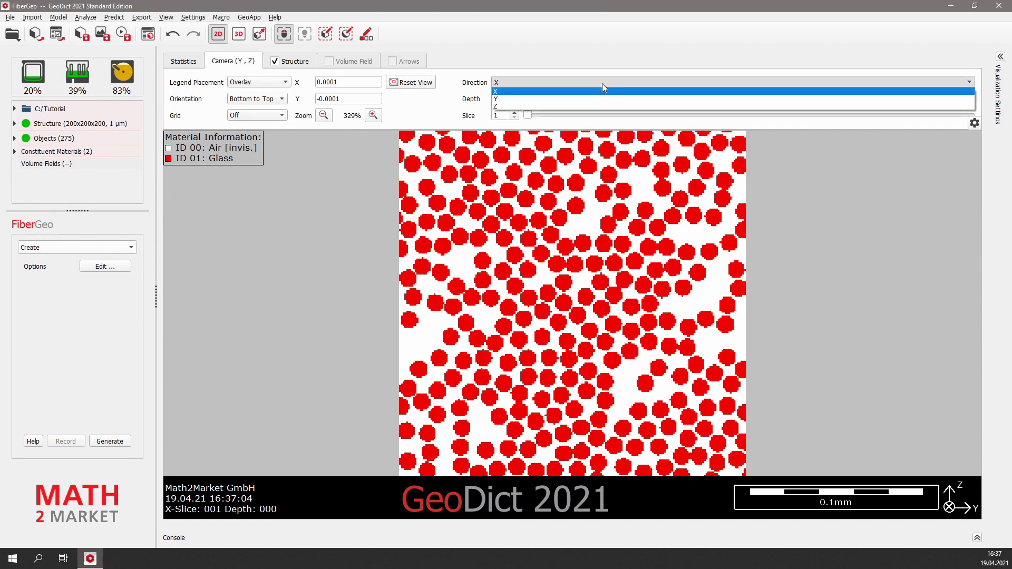
pyautogui.click(602, 84)
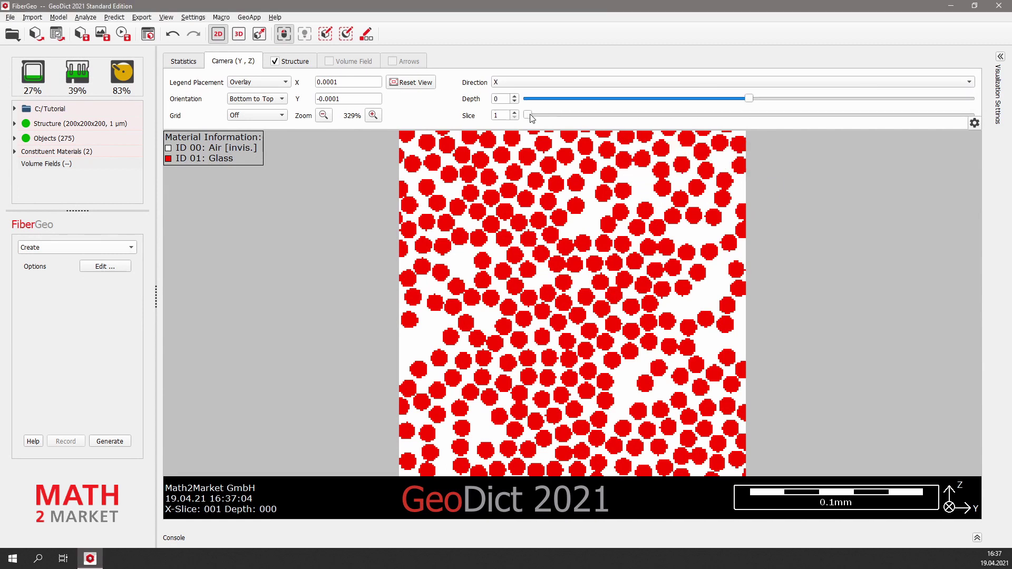
pyautogui.moveTo(529, 117); pyautogui.dragTo(976, 132)
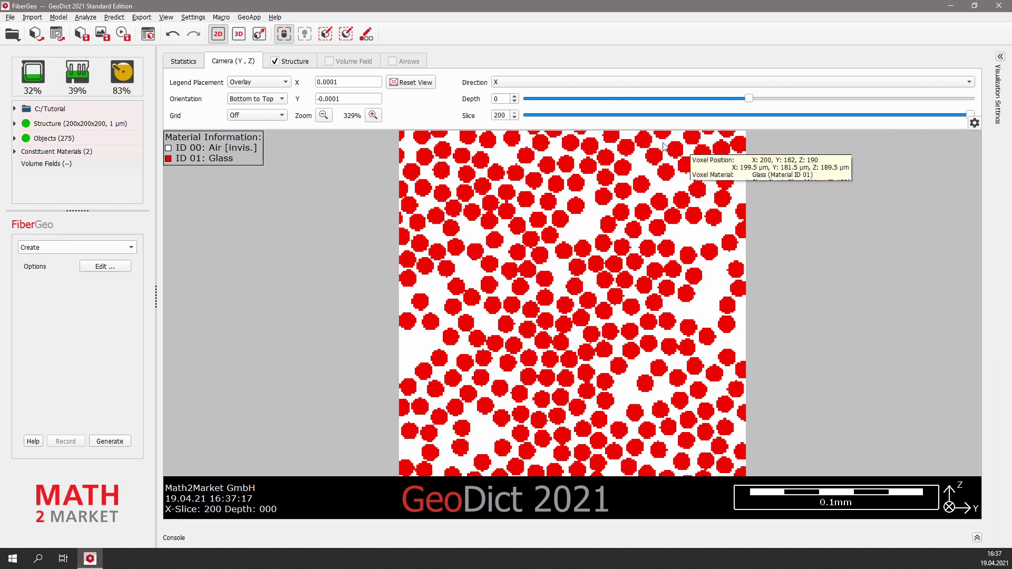
# Show the fiber structure in 3D and inspect it from several angles, finishing with a view of the fiber ends
pyautogui.click(240, 35)
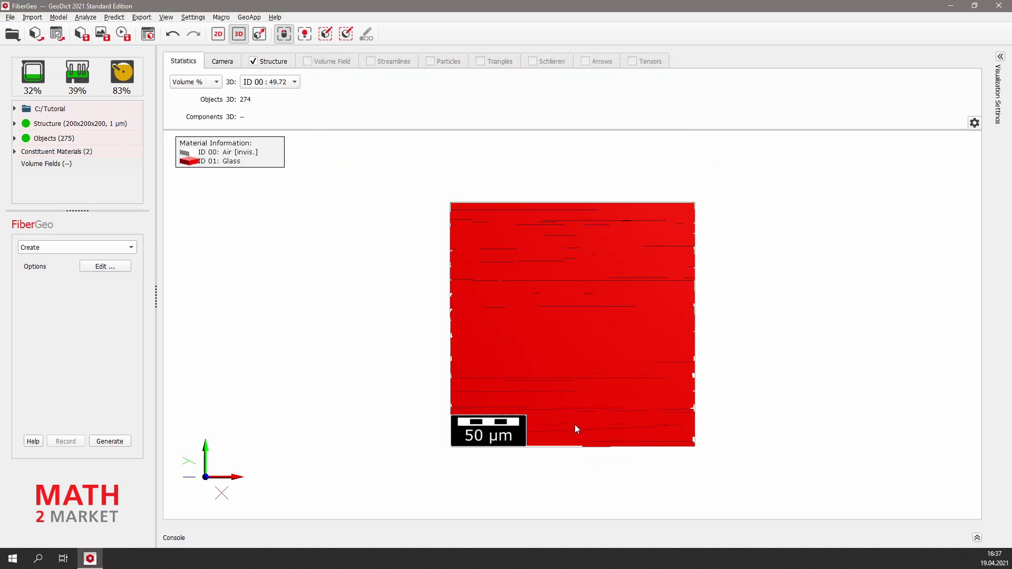
pyautogui.moveTo(560, 425); pyautogui.dragTo(373, 368)
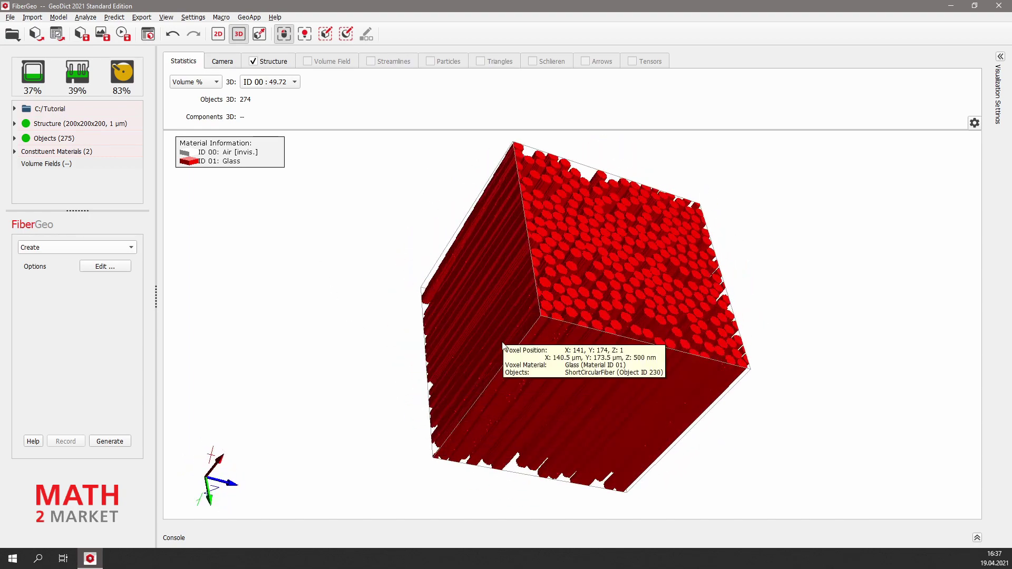
pyautogui.moveTo(498, 367); pyautogui.dragTo(368, 413)
pyautogui.moveTo(695, 387); pyautogui.dragTo(459, 268)
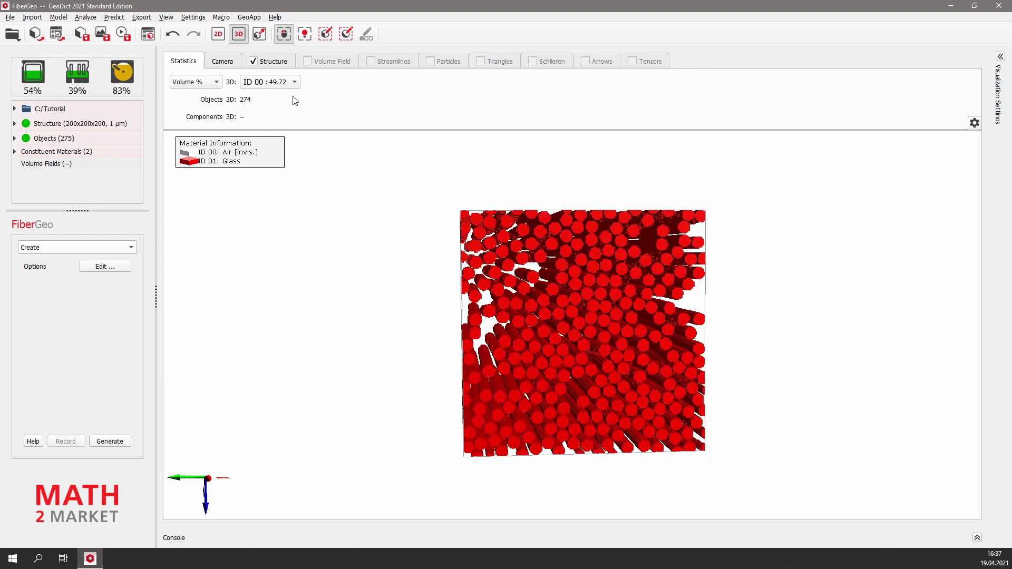
# Recolor Glass to light gray, preview the structure with Air visible and hide Air again
pyautogui.click(260, 34)
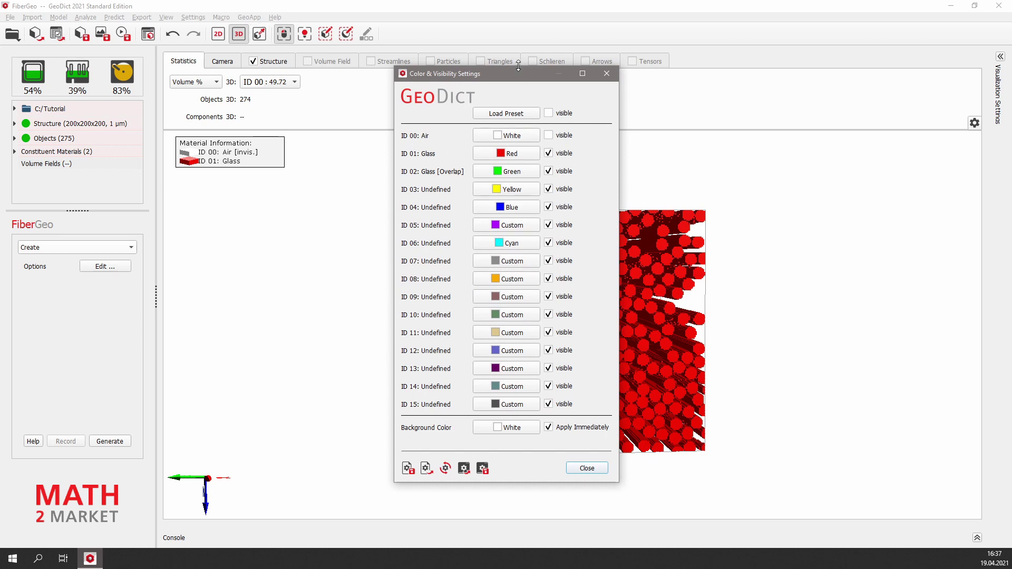
pyautogui.moveTo(513, 73); pyautogui.dragTo(336, 71)
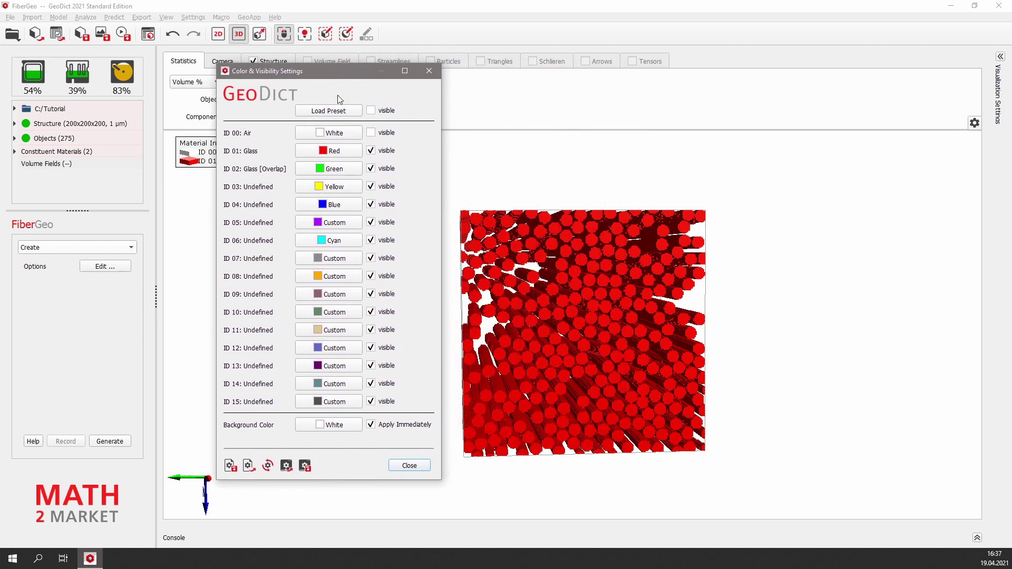
pyautogui.click(344, 152)
pyautogui.click(316, 197)
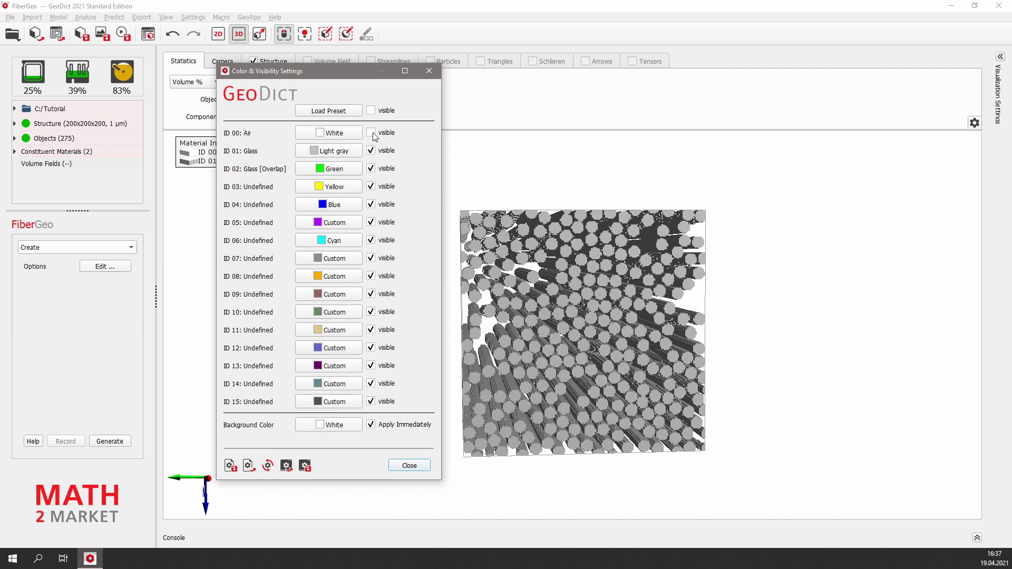
pyautogui.click(371, 133)
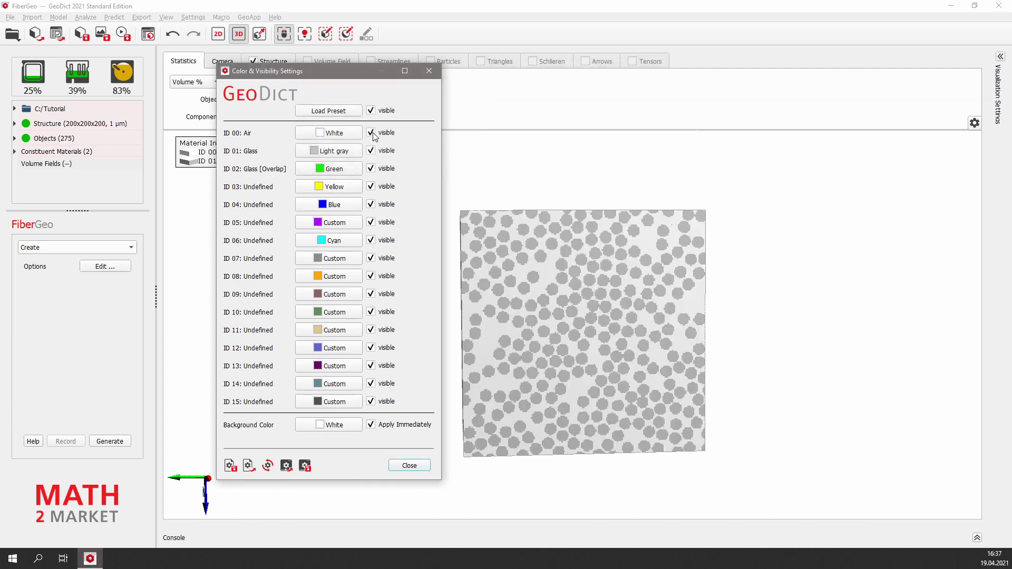
pyautogui.click(371, 133)
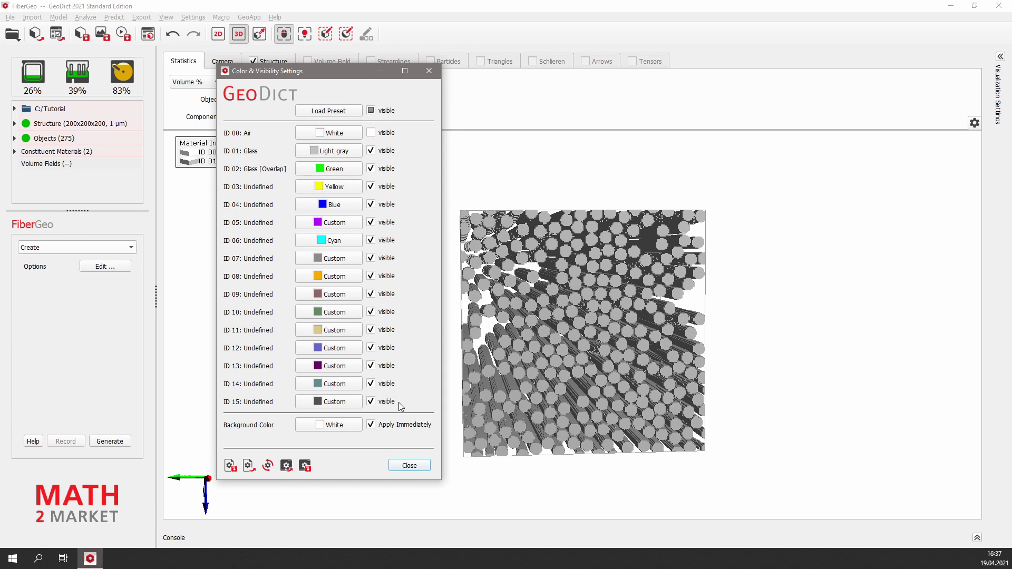
pyautogui.click(409, 465)
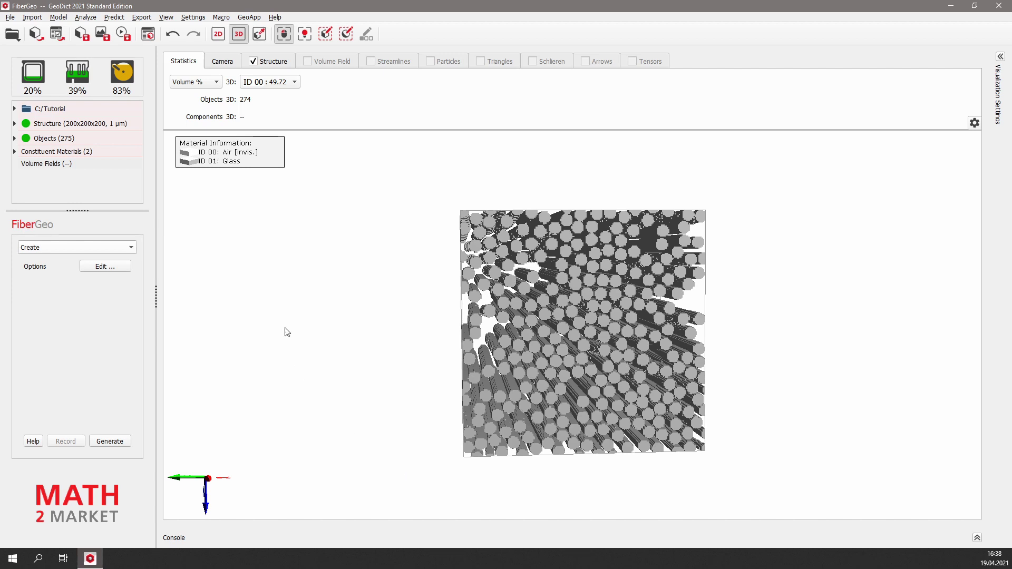
# Open the project folder, look at the structure file saved in its FiberGeo subfolder and close the file window
pyautogui.rightClick(51, 111)
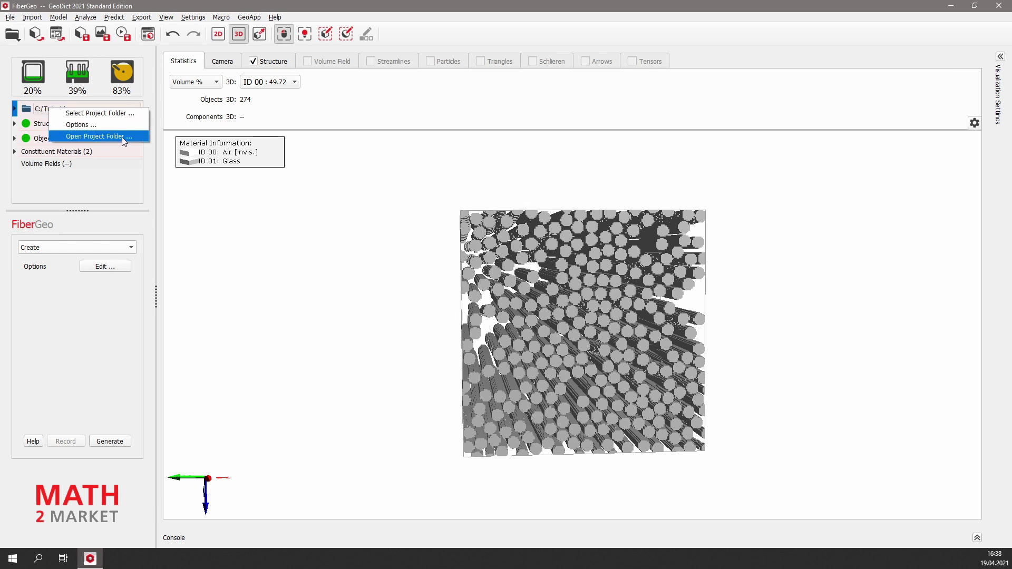
pyautogui.click(99, 136)
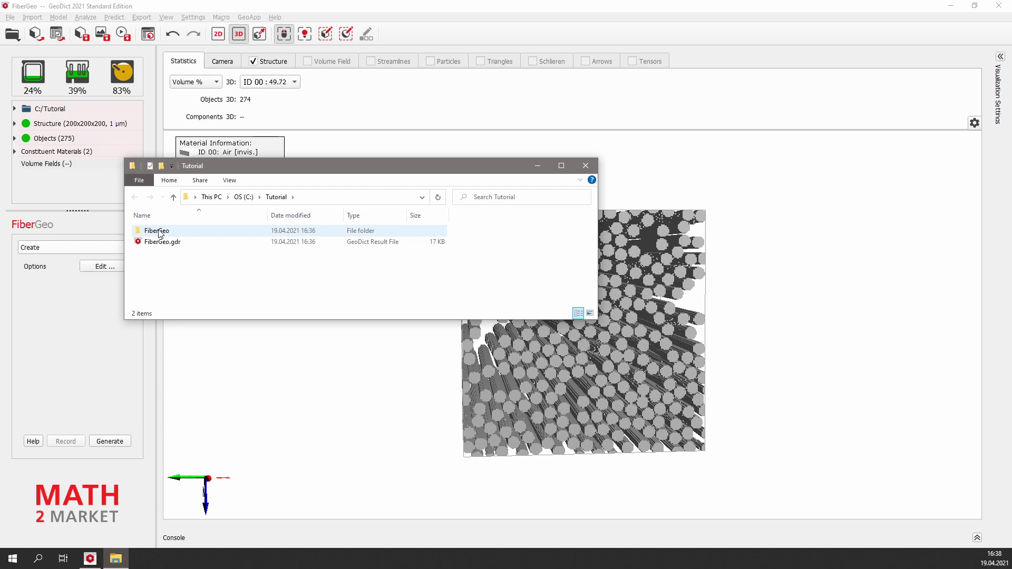
pyautogui.doubleClick(158, 232)
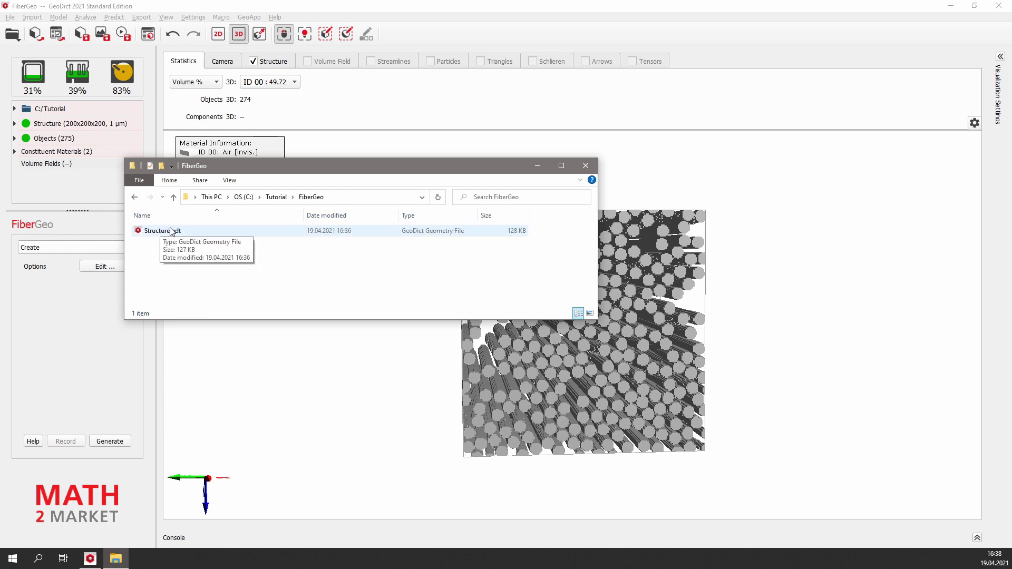
pyautogui.click(589, 166)
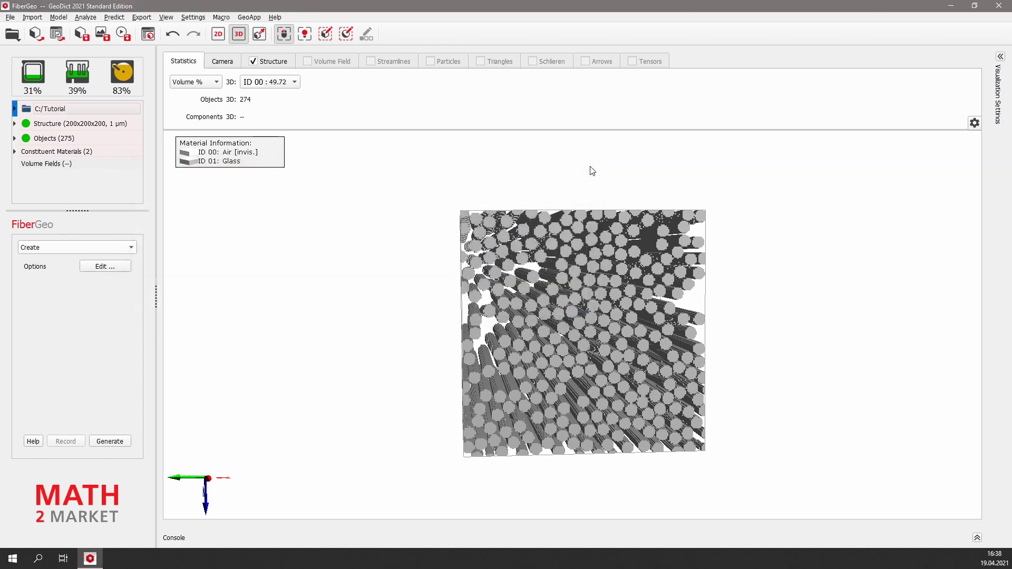
# Switch to the FlowDict module and keep Stokes(-Brinkman) (LIR) as the solver
pyautogui.click(125, 20)
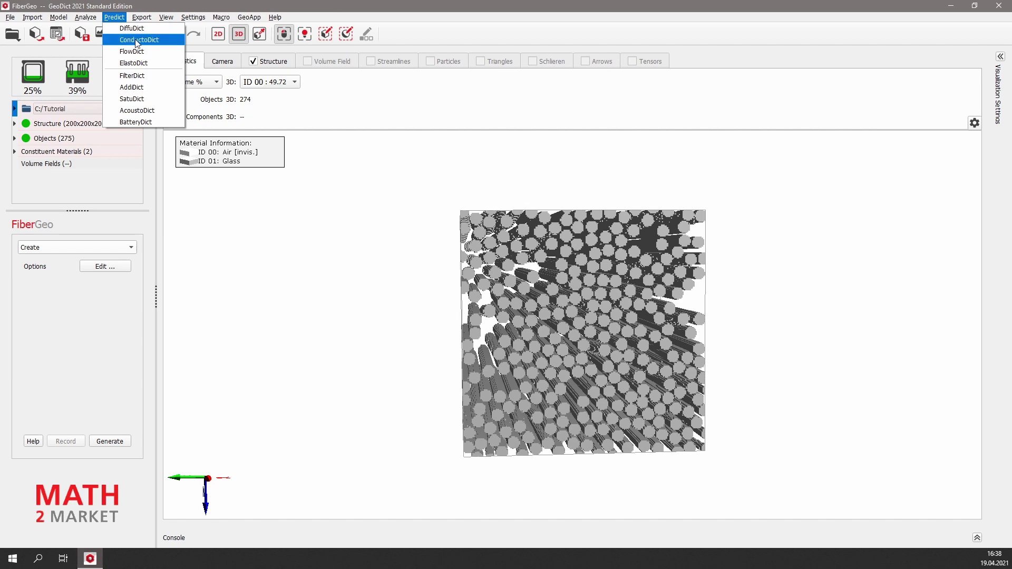
pyautogui.click(163, 52)
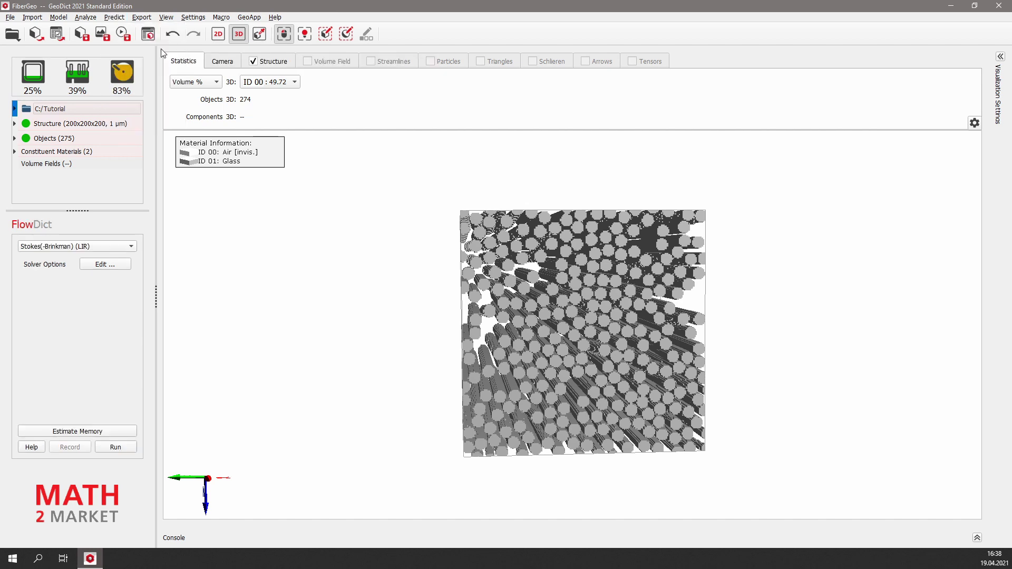
pyautogui.click(118, 246)
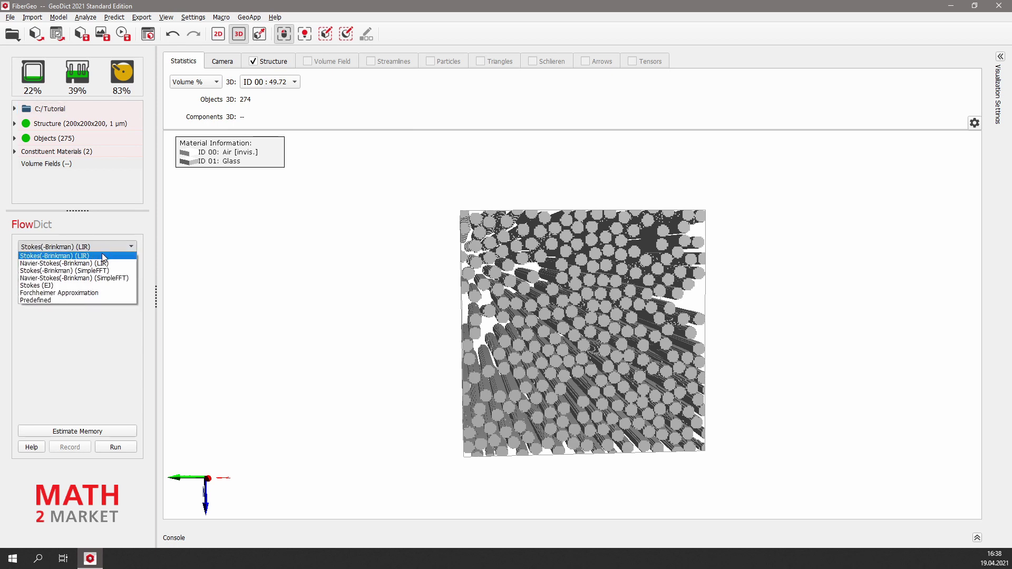
pyautogui.click(102, 256)
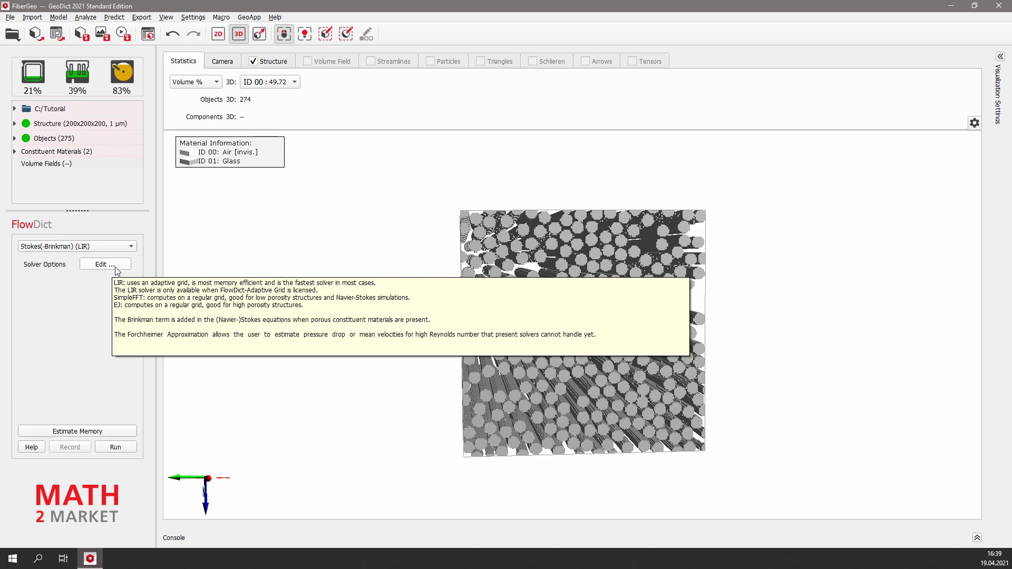
# Set the LIR solver options to compute X, Y and Z directions with Symmetric (Dirichlet) boundary conditions in flow direction
pyautogui.click(115, 265)
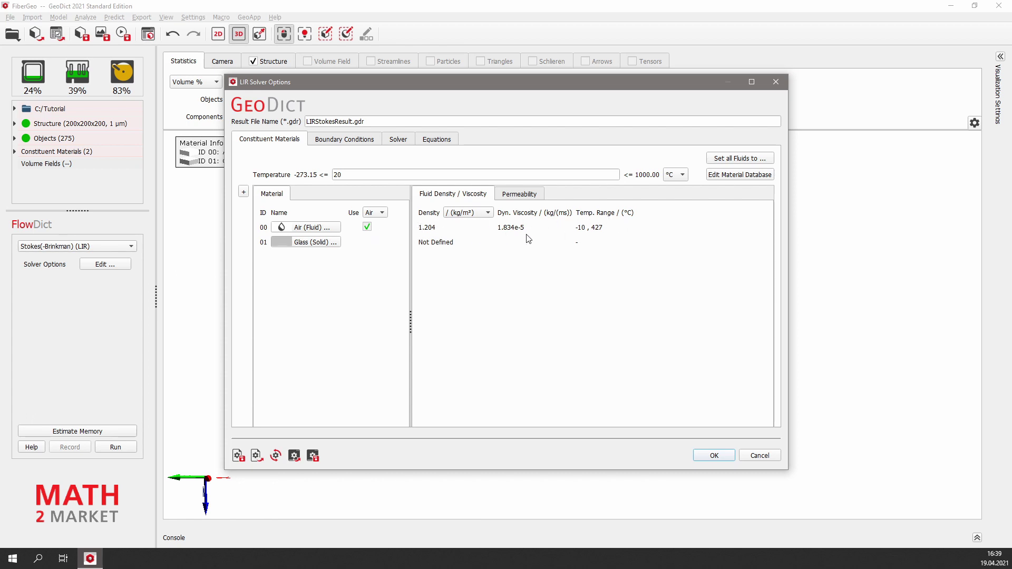
pyautogui.click(373, 140)
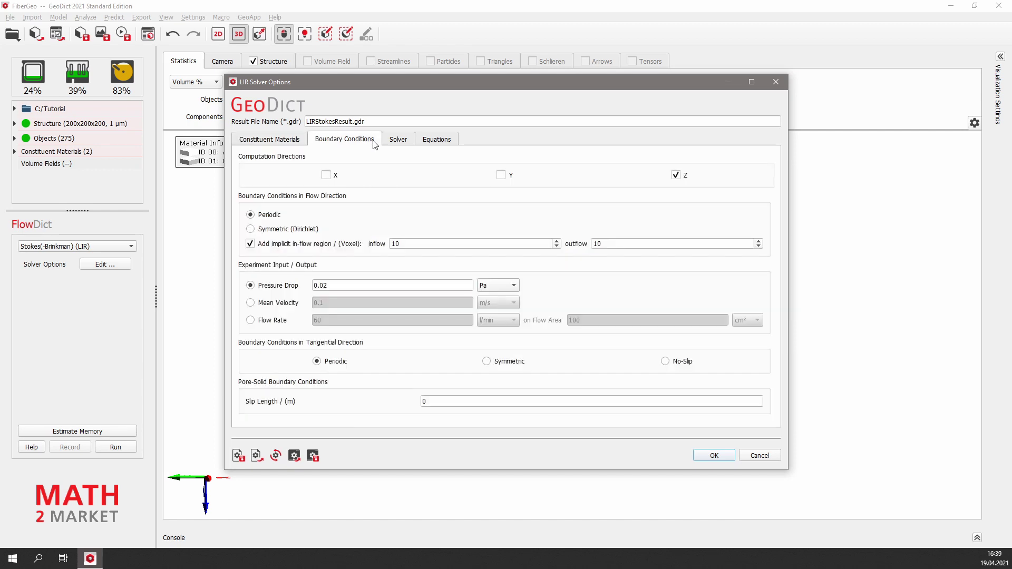
pyautogui.click(326, 175)
pyautogui.click(501, 174)
pyautogui.click(251, 229)
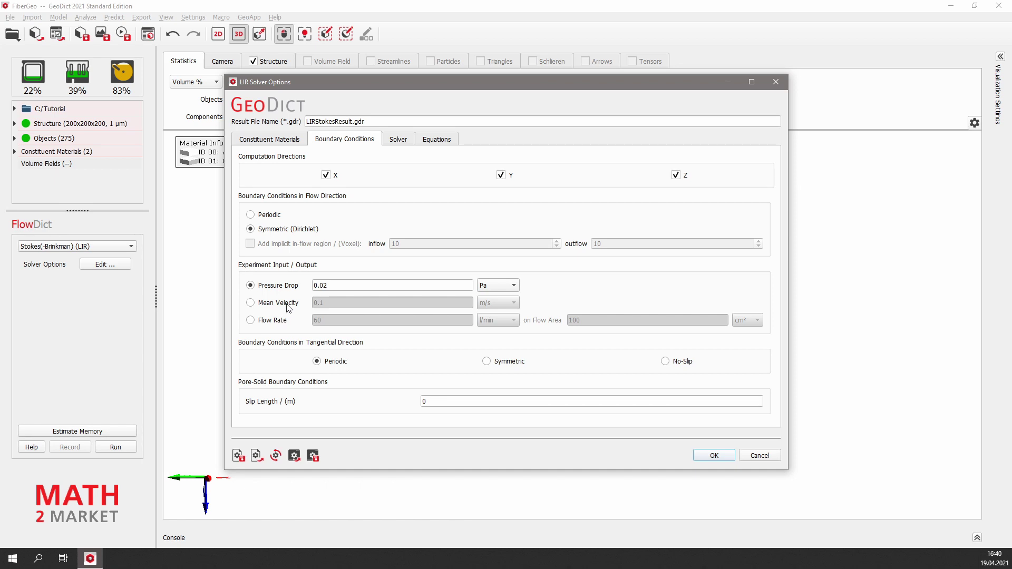
# Try mean velocity and flow rate as experiment input, return to a 0.02 Pa pressure drop and set the tangential boundary conditions to Symmetric
pyautogui.click(251, 305)
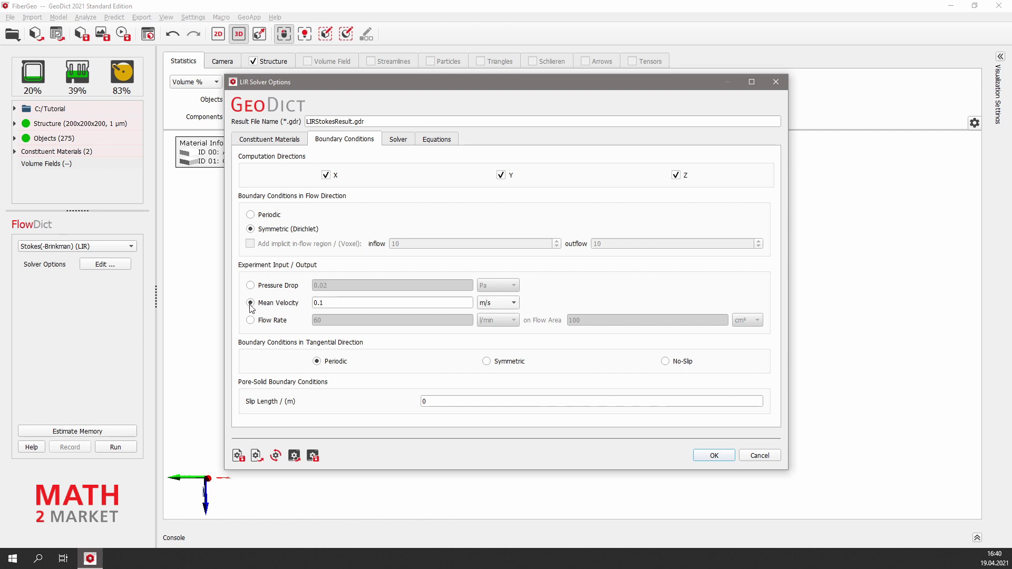
pyautogui.click(251, 321)
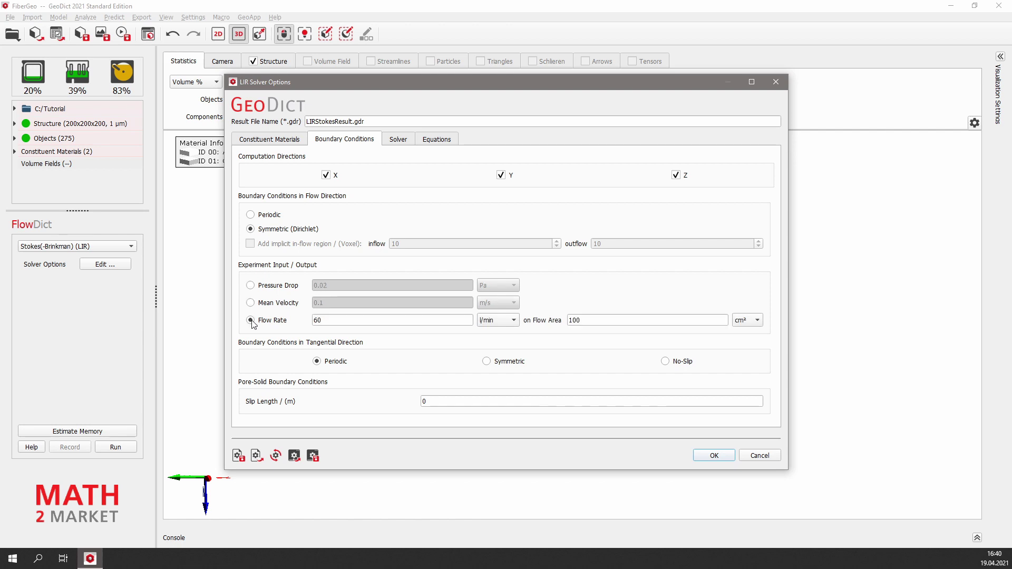
pyautogui.click(251, 285)
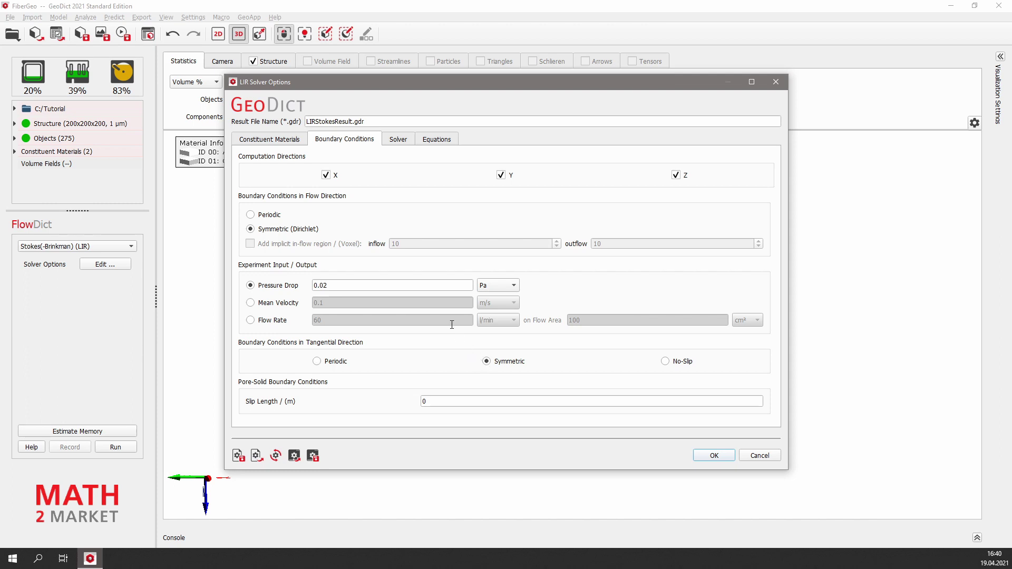
# Review the solver's error bound stopping criterion and equations, accept the solver options and run the flow simulation
pyautogui.click(411, 141)
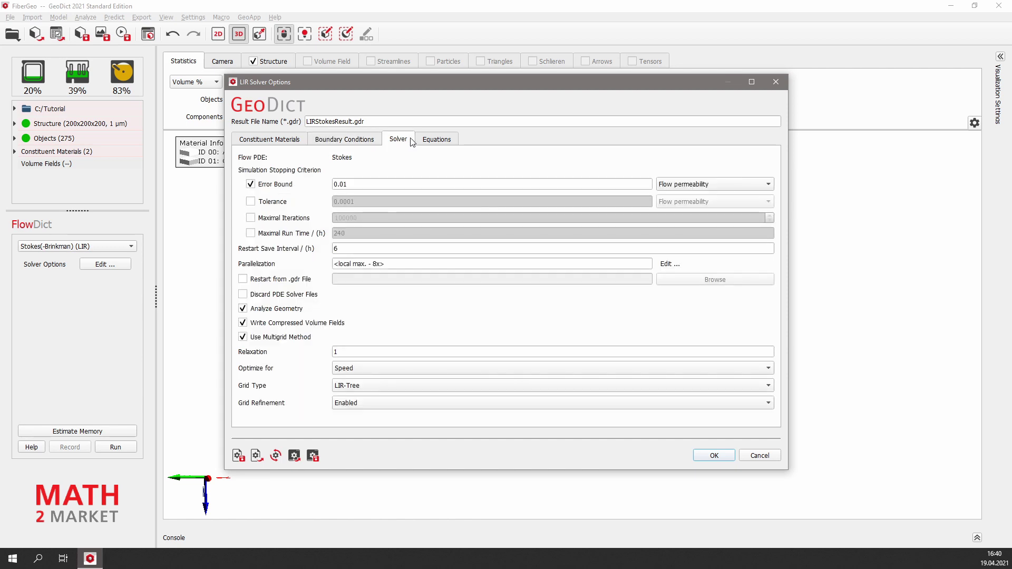
pyautogui.press('Tab')
pyautogui.moveTo(309, 188)
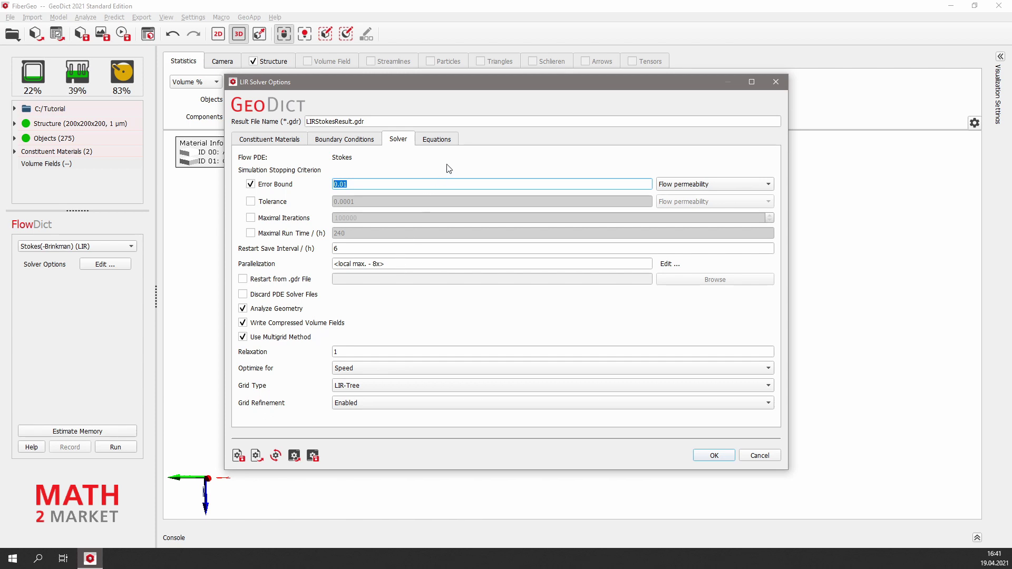
pyautogui.click(452, 141)
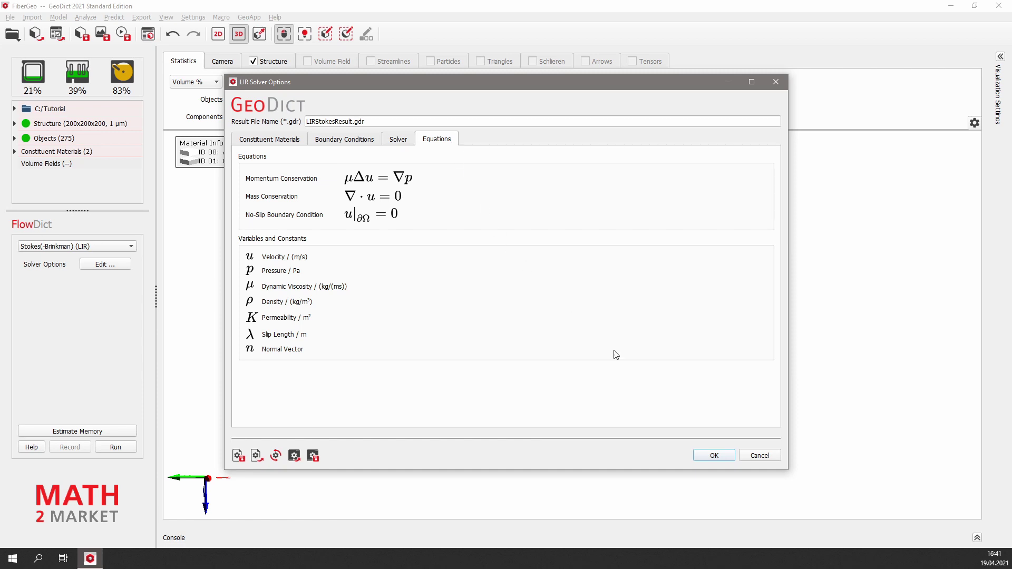
pyautogui.click(730, 459)
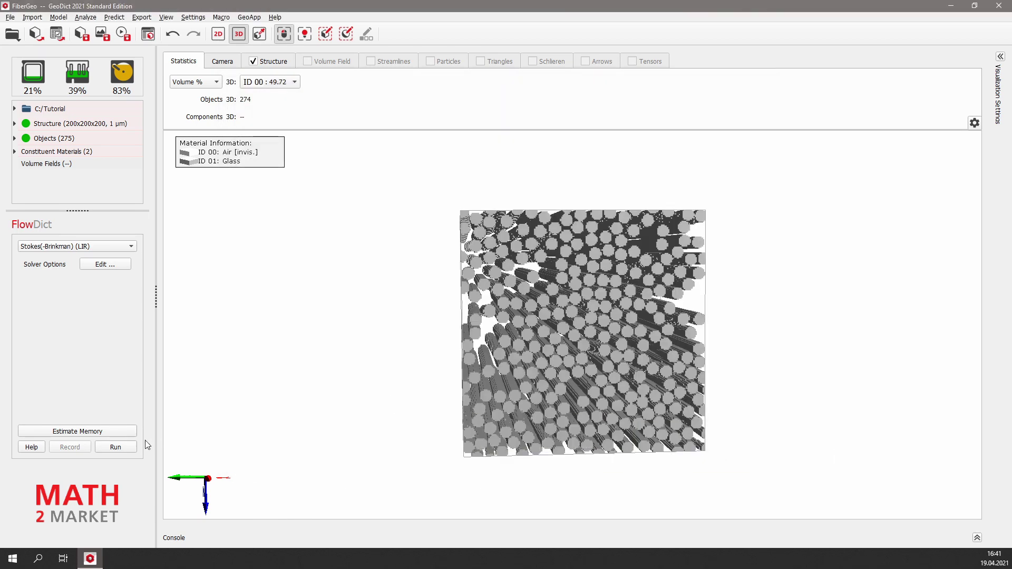
pyautogui.click(133, 446)
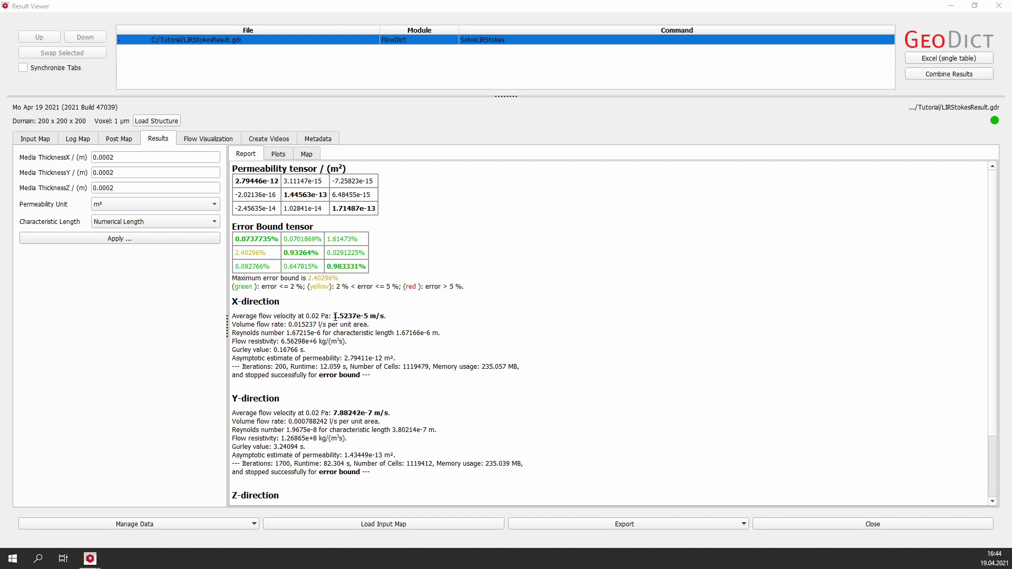
# Review the X-direction average flow velocity and volume flow rate, and compare the layered pressure plots for X, Y and Z
pyautogui.moveTo(333, 315); pyautogui.dragTo(388, 317)
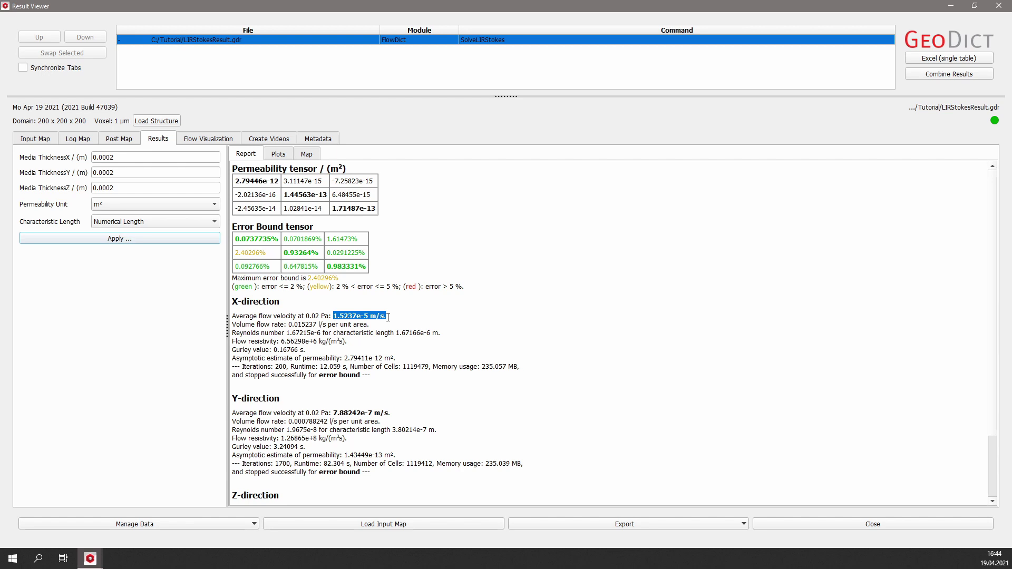
pyautogui.moveTo(286, 326); pyautogui.dragTo(327, 325)
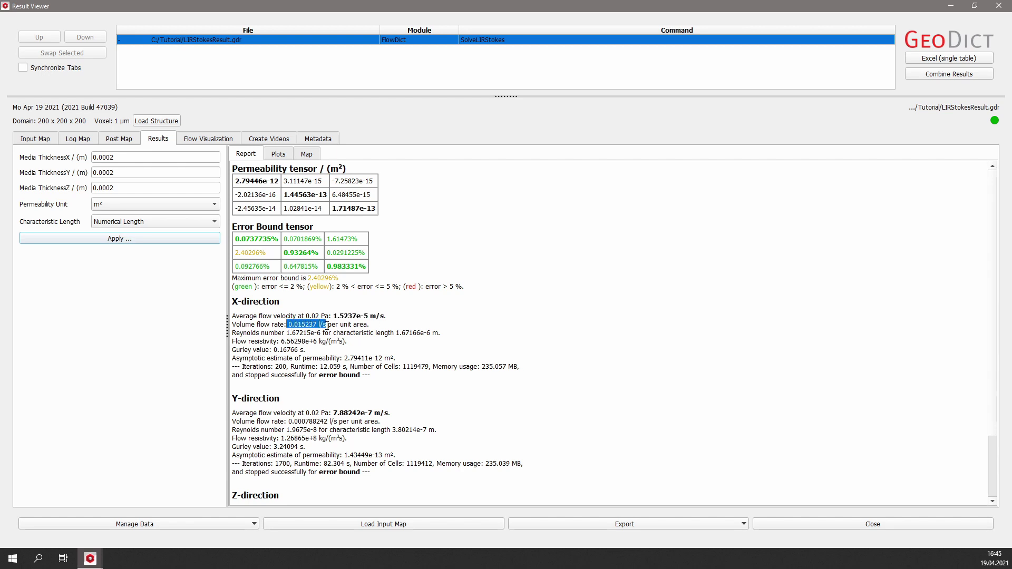
pyautogui.click(285, 154)
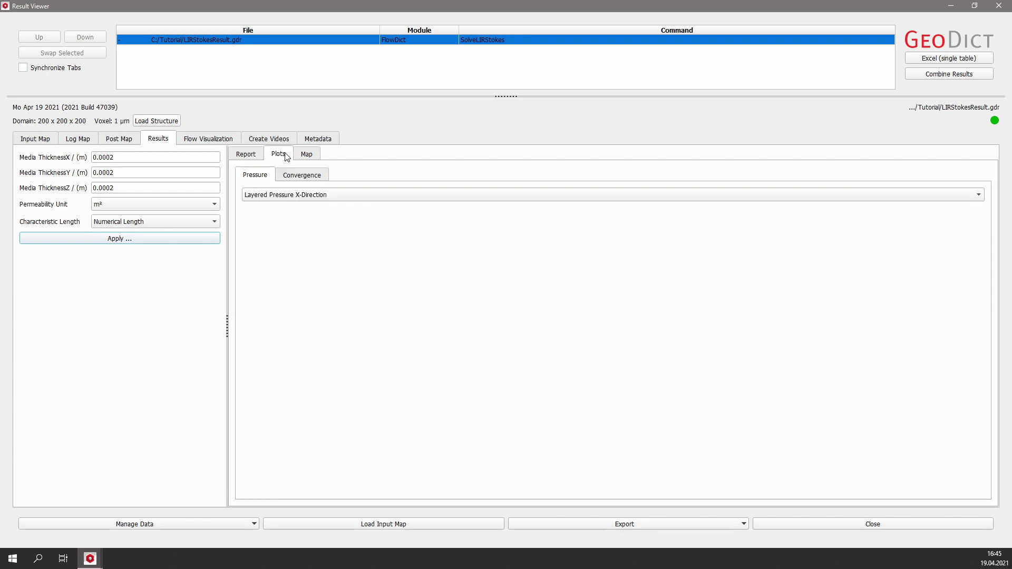
pyautogui.click(352, 198)
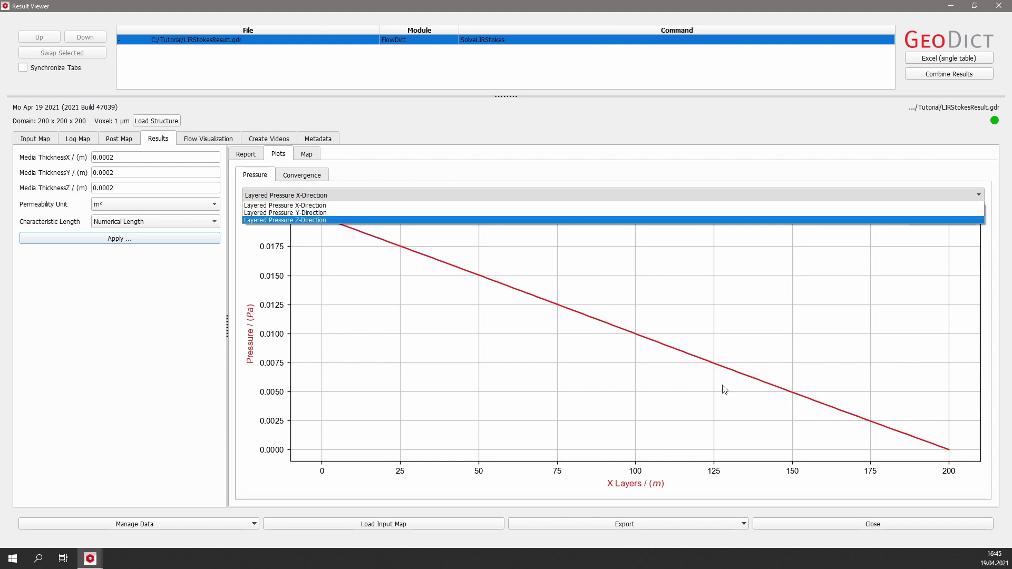
pyautogui.click(316, 213)
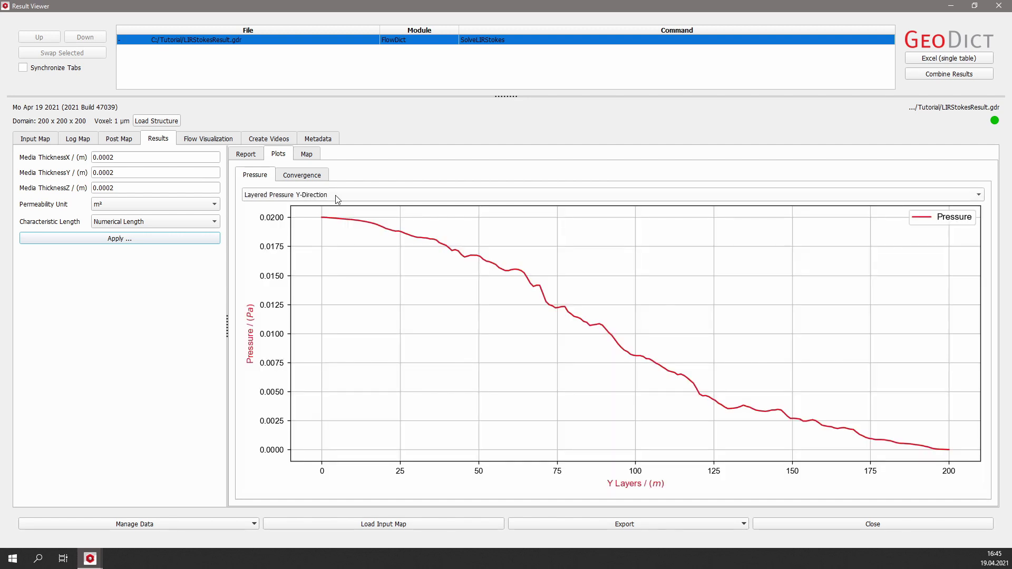
pyautogui.click(337, 195)
pyautogui.click(331, 219)
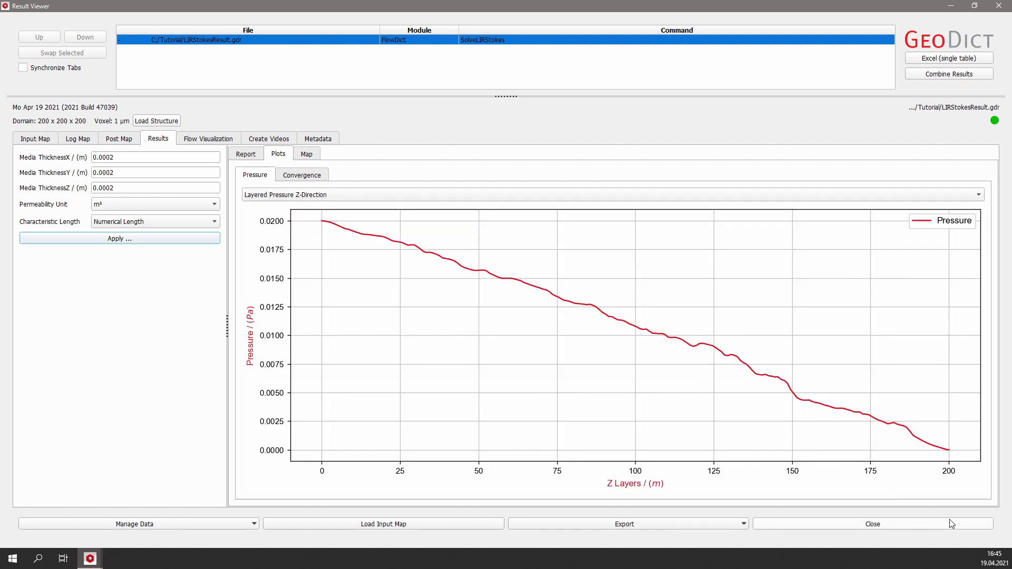
# Load the Z-direction flow field FlowField_z.vap with all velocity components and pressure, with decompressed fields, for visualization
pyautogui.click(235, 139)
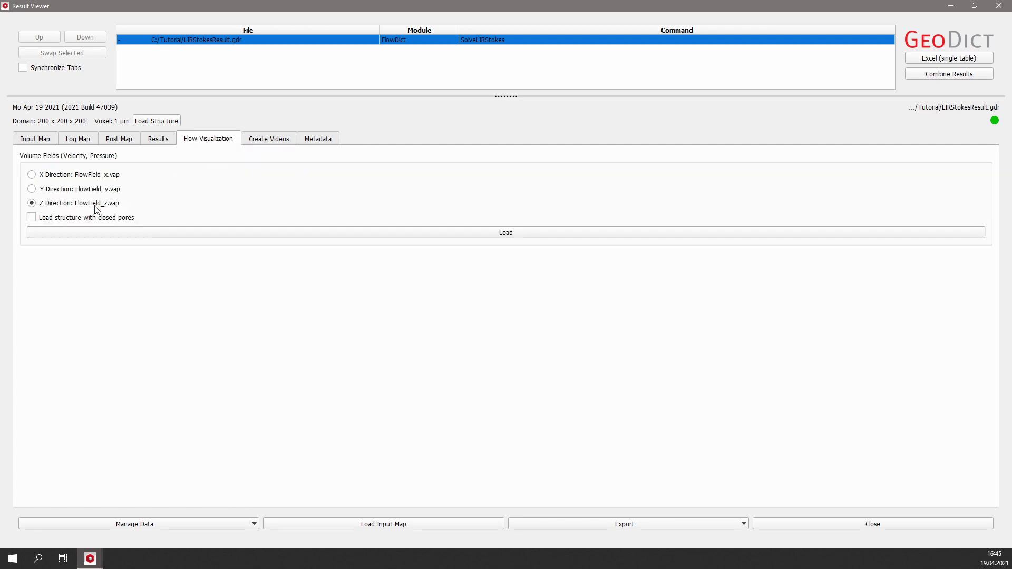
pyautogui.click(334, 236)
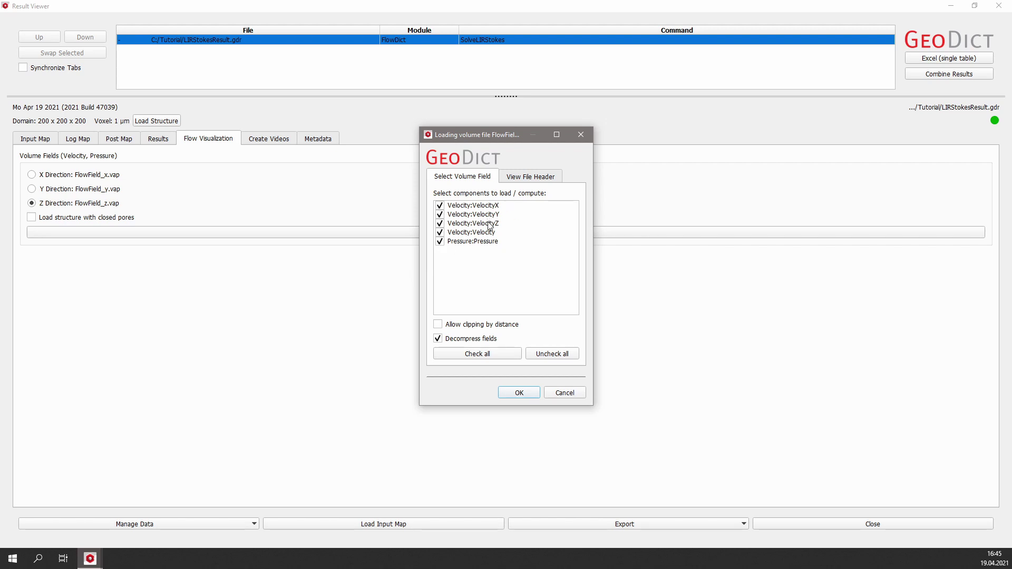
pyautogui.click(532, 395)
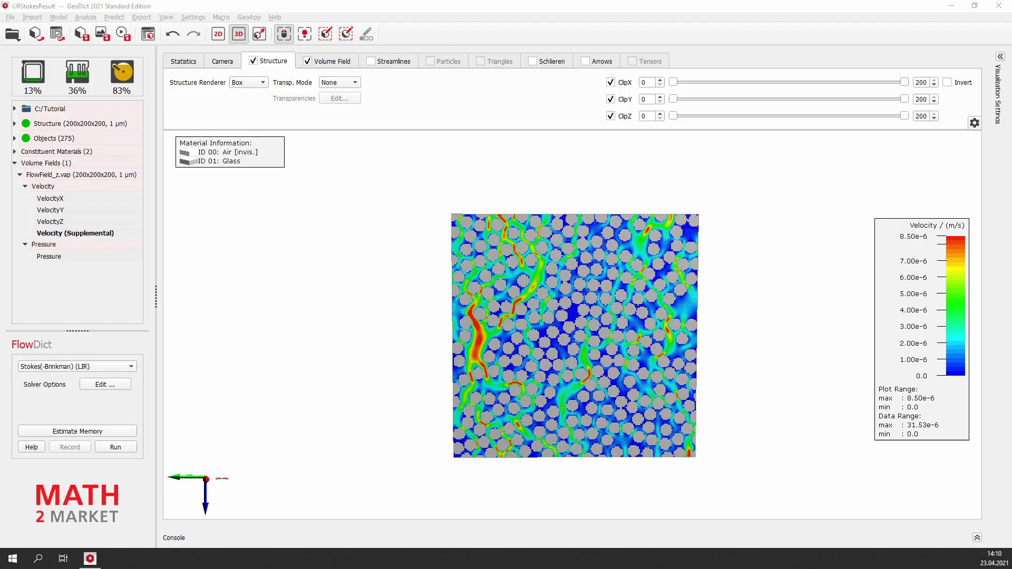
pyautogui.moveTo(462, 332)
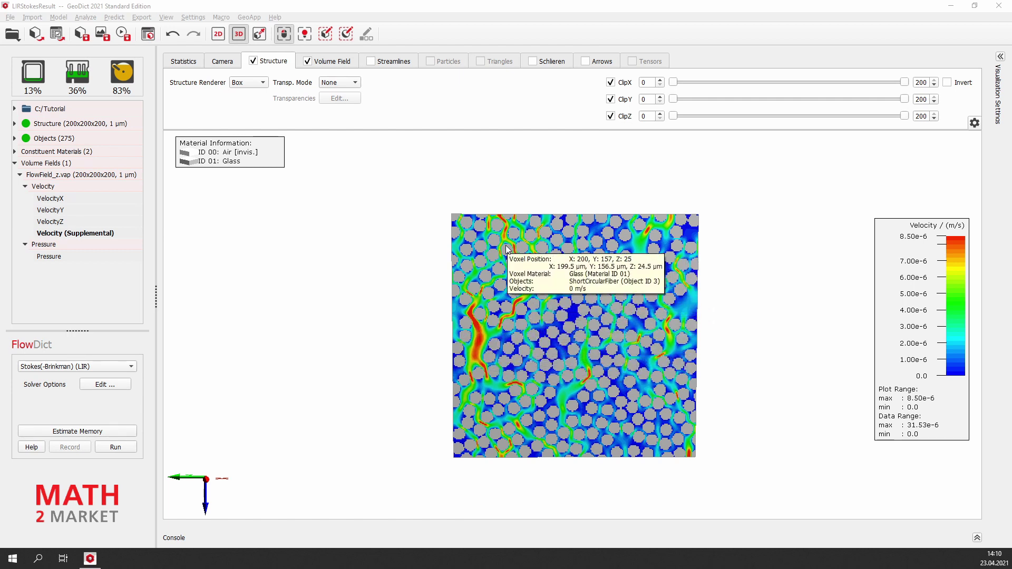
# Hide the structure and show the volume field without the 01 Glass (Solid) material, colored by VelocityZ
pyautogui.click(254, 61)
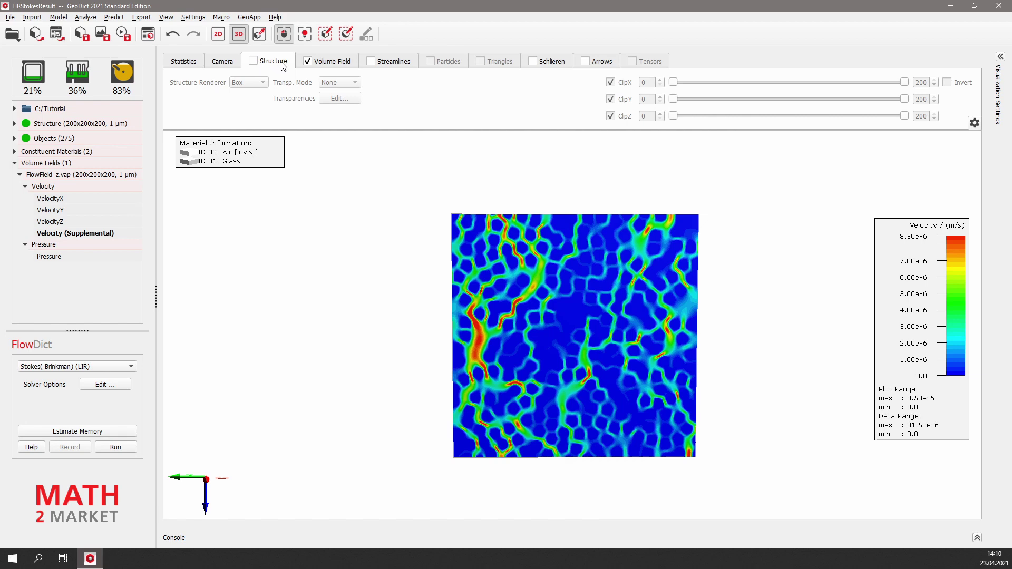
pyautogui.click(350, 62)
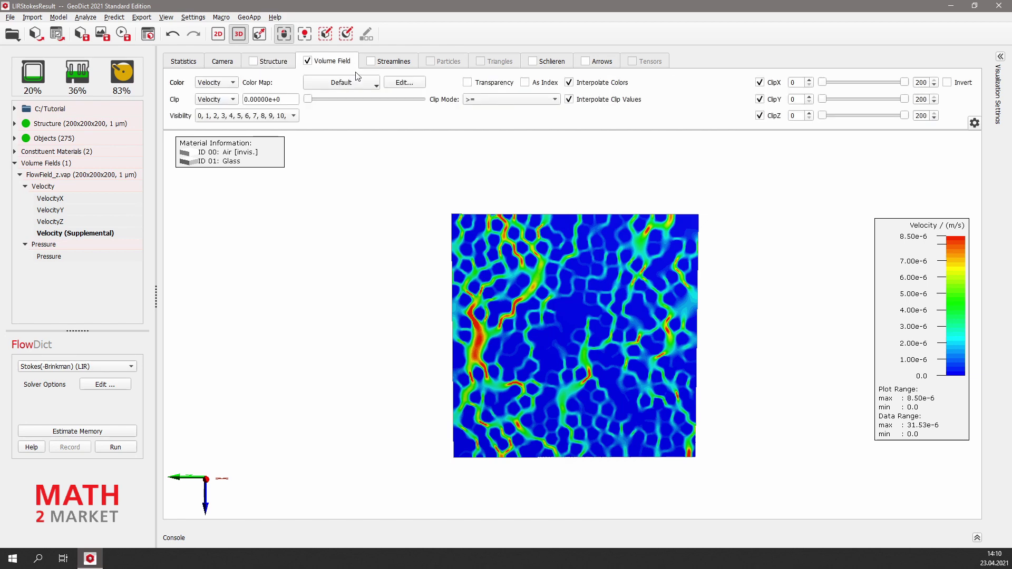
pyautogui.click(294, 116)
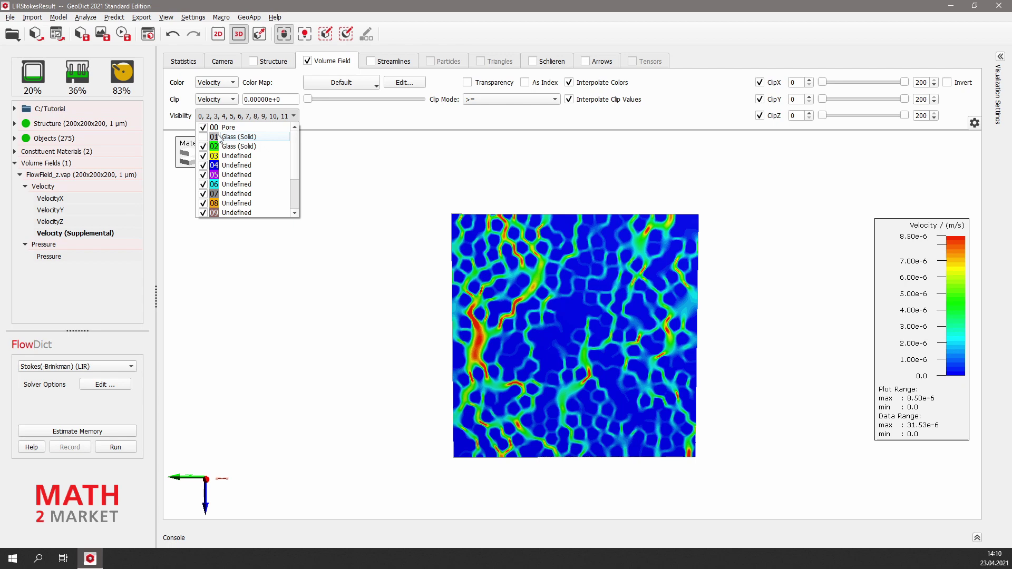
pyautogui.click(339, 124)
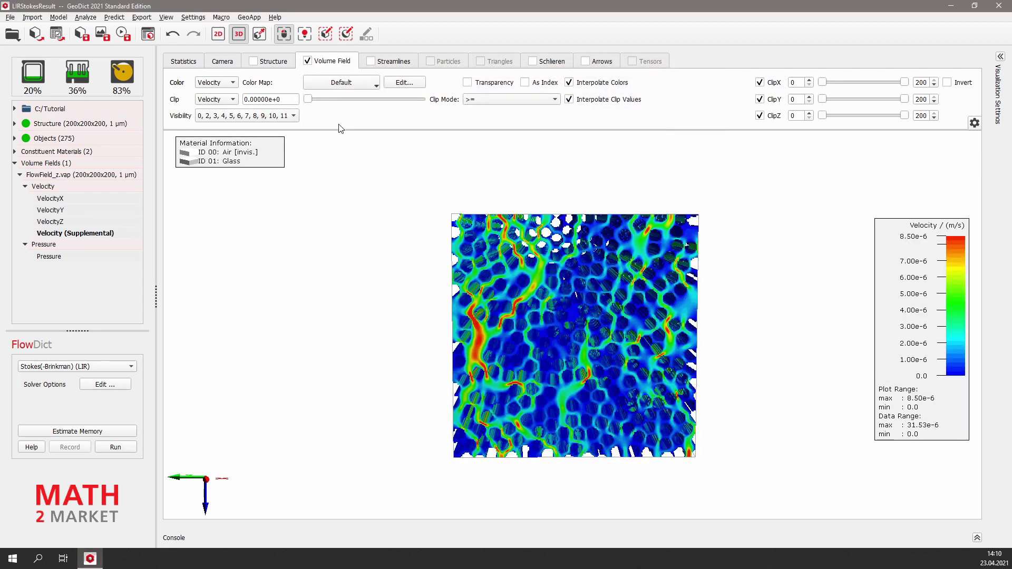
pyautogui.moveTo(511, 397)
pyautogui.mouseDown()
pyautogui.moveTo(606, 397)
pyautogui.moveTo(358, 378)
pyautogui.moveTo(510, 411)
pyautogui.moveTo(523, 406)
pyautogui.moveTo(511, 390)
pyautogui.mouseUp()
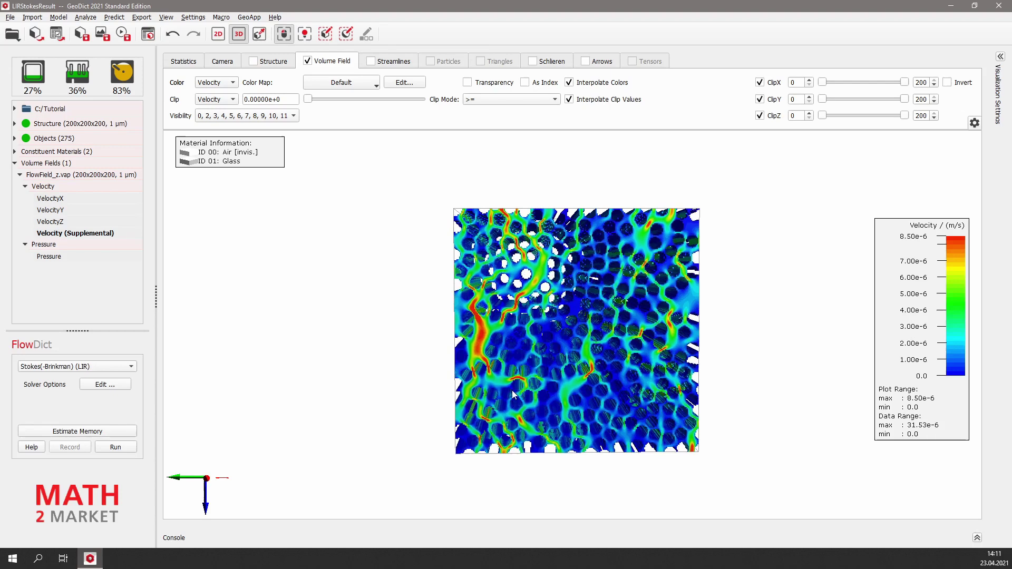
pyautogui.click(230, 84)
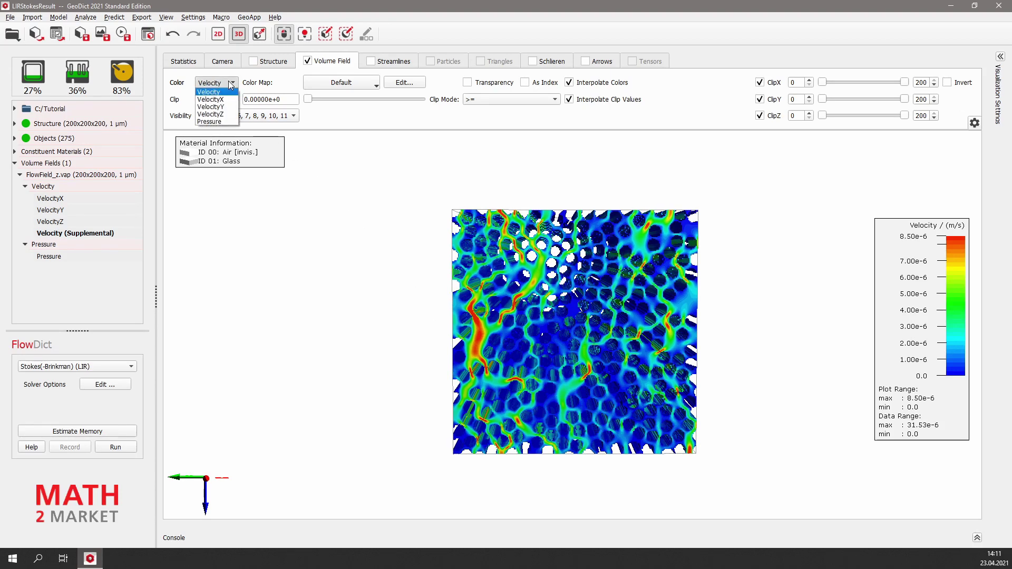
pyautogui.click(232, 115)
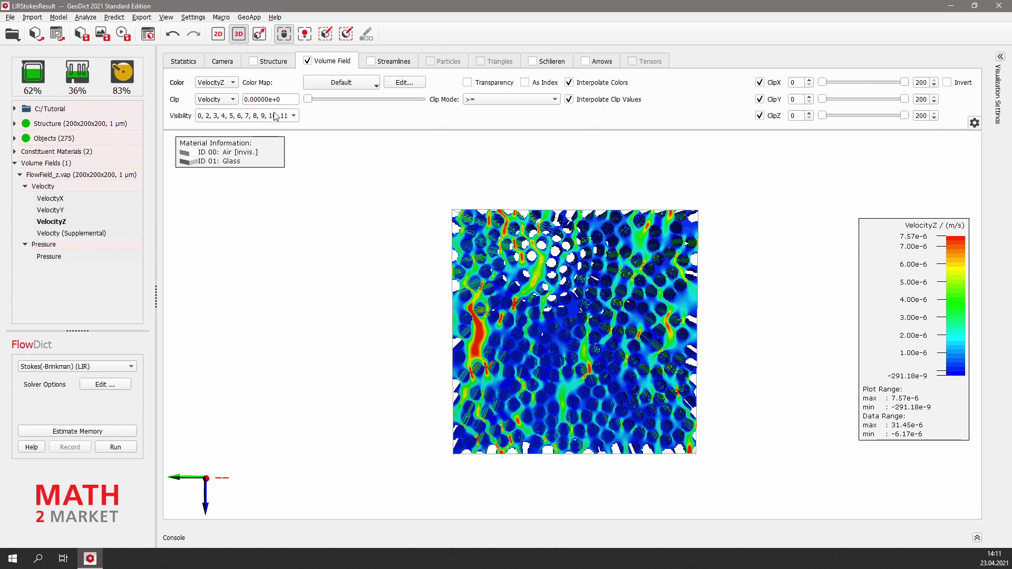
# Display the flow as streamlines together with the glass fiber structure, with the volume field hidden
pyautogui.click(371, 61)
pyautogui.click(393, 63)
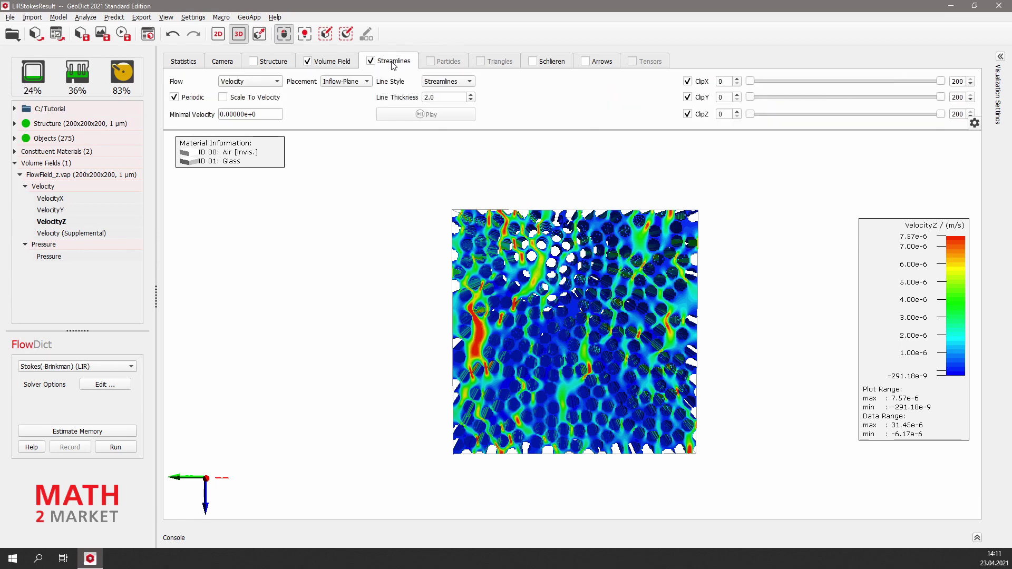
pyautogui.click(308, 62)
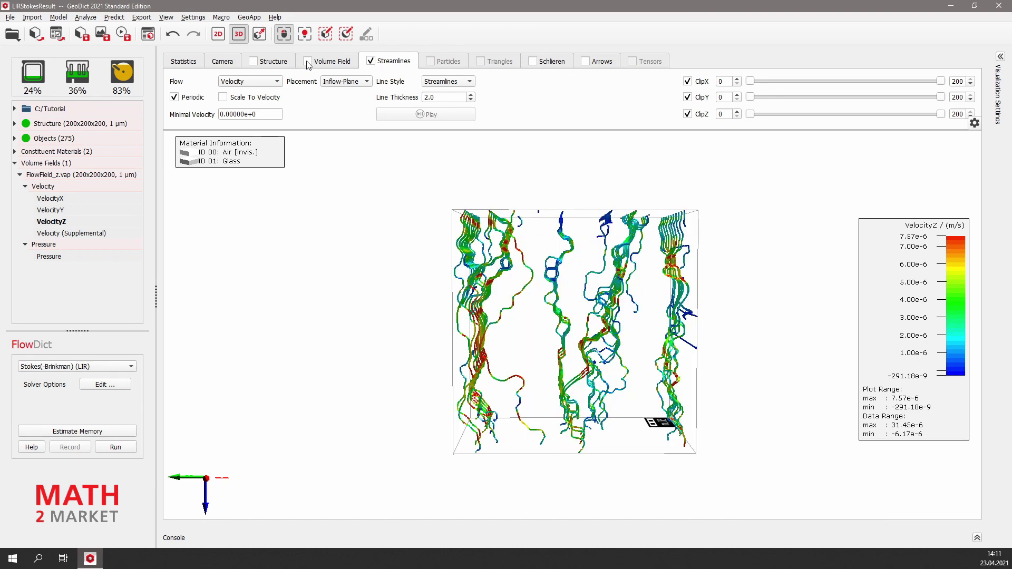
pyautogui.click(254, 62)
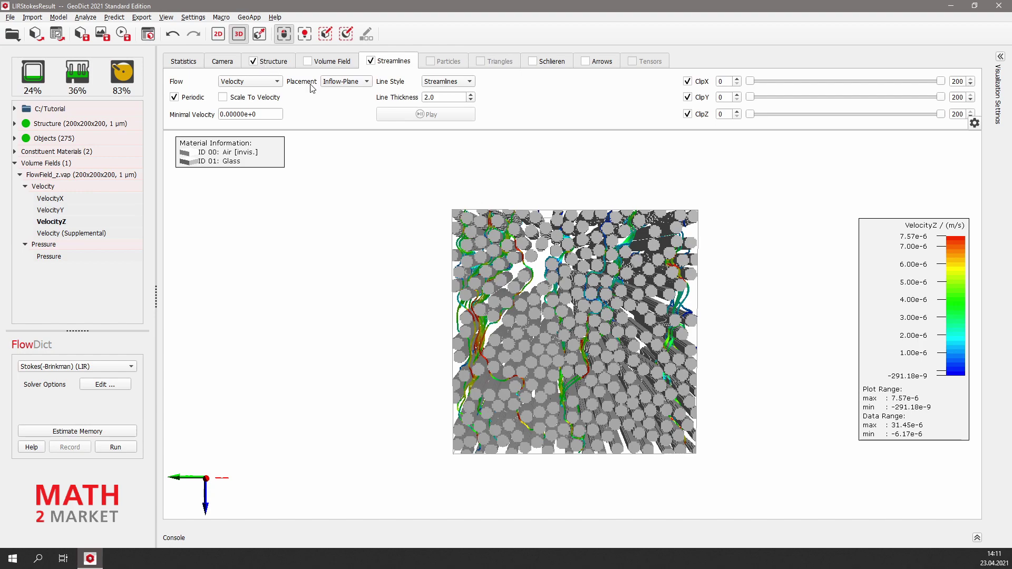
pyautogui.moveTo(579, 388); pyautogui.dragTo(558, 382)
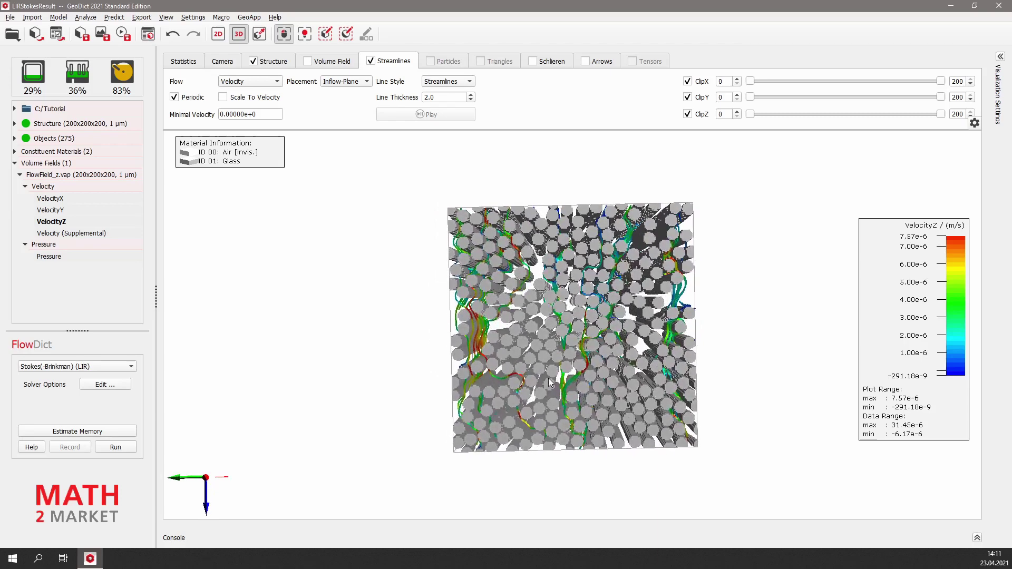
# Change the streamline style to Streamlets and play the flow animation through the fiber structure
pyautogui.click(468, 82)
pyautogui.click(465, 99)
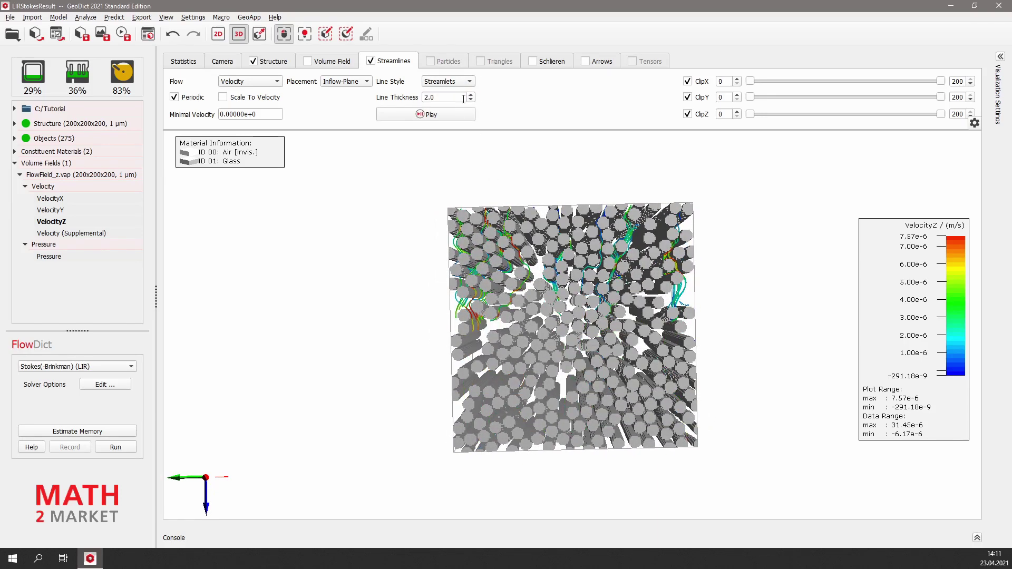
pyautogui.click(464, 81)
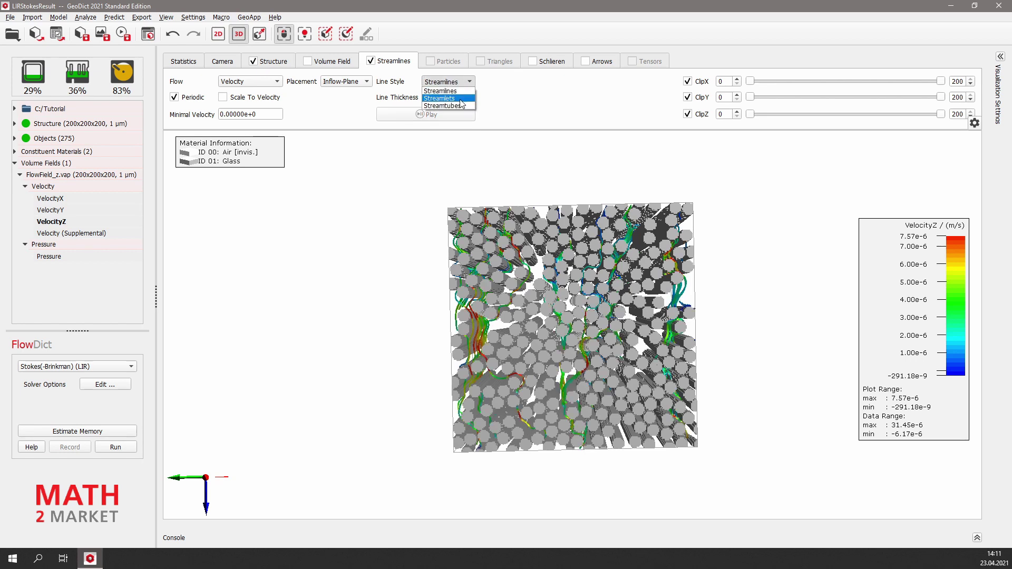
pyautogui.click(464, 99)
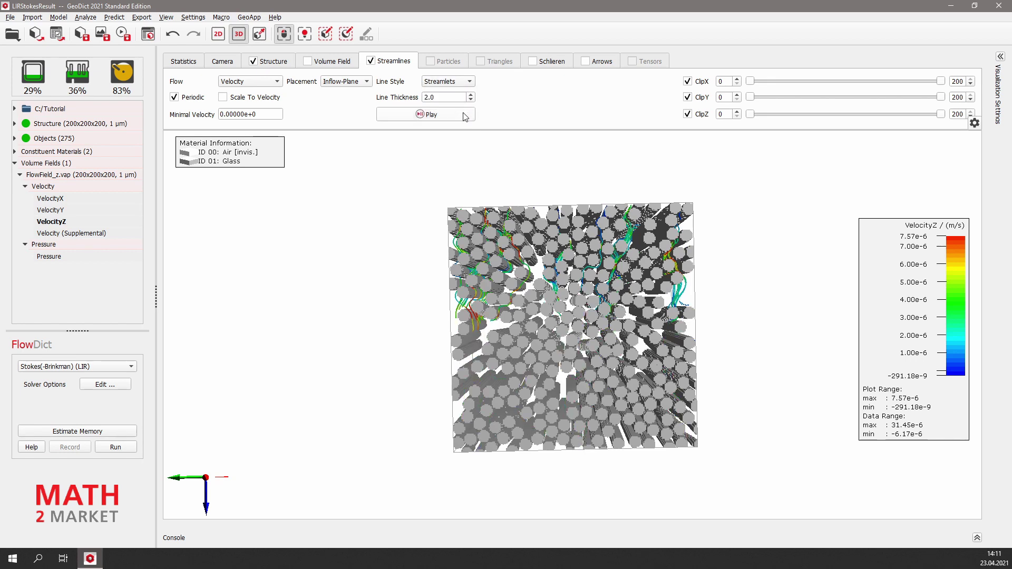
pyautogui.click(465, 115)
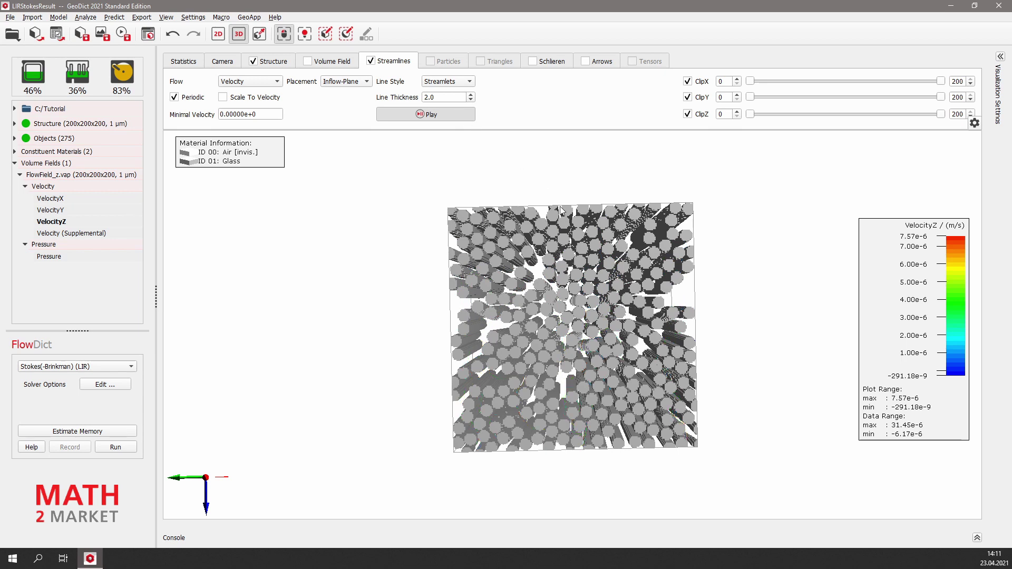
pyautogui.moveTo(566, 231)
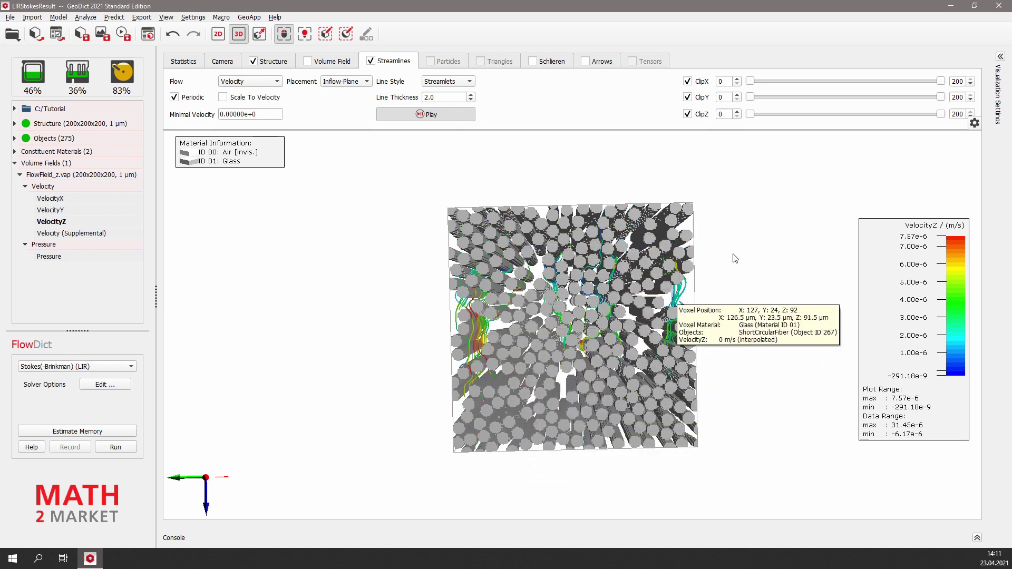
# Open the detailed visualization settings and set the streamline thickness to 3
pyautogui.click(977, 126)
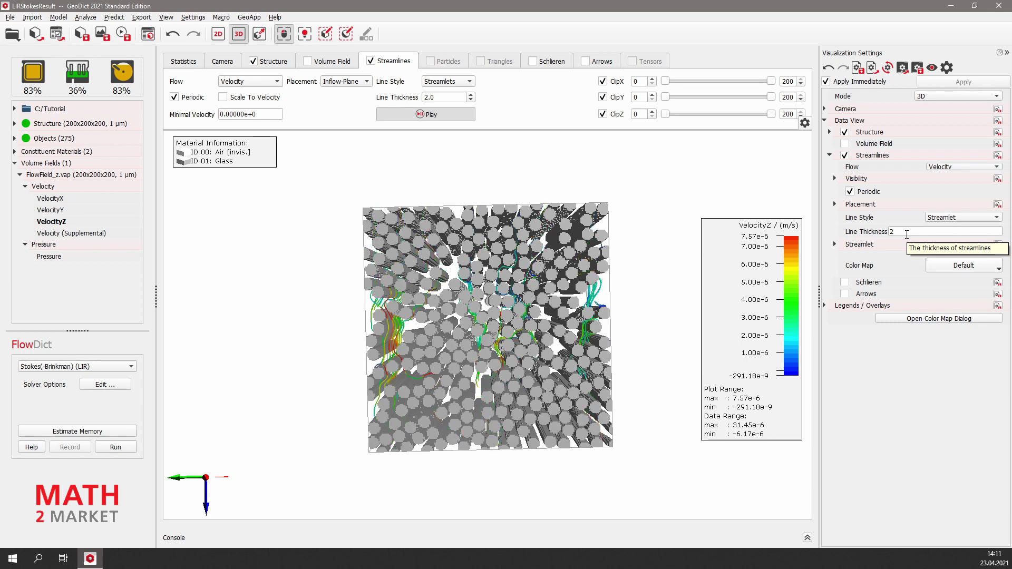
pyautogui.click(901, 232)
pyautogui.press('BackSpace')
pyautogui.write('3')
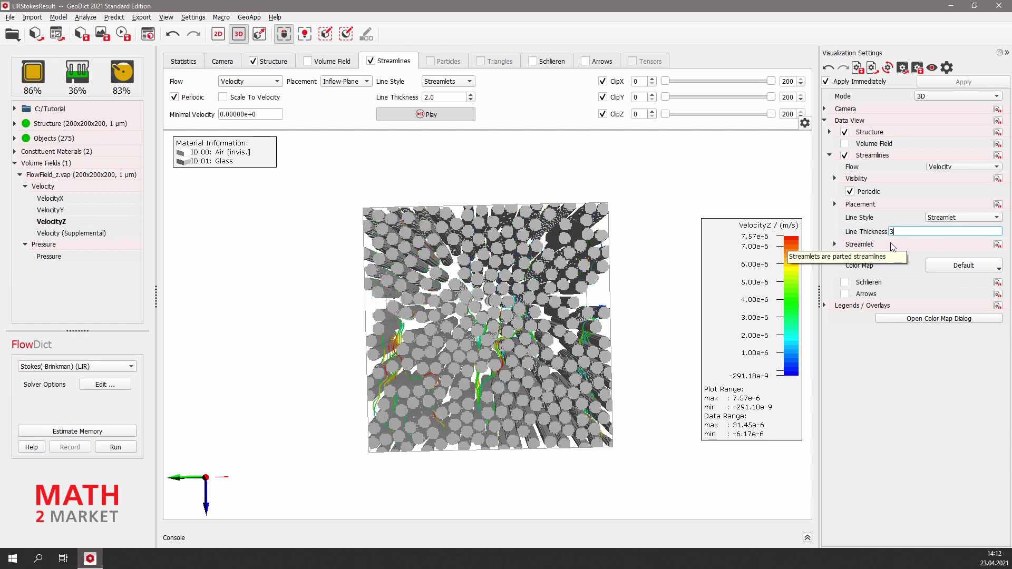
# Set the number of streamlets to 25 and their length to 0.75, and view the animated flow from another angle
pyautogui.click(835, 245)
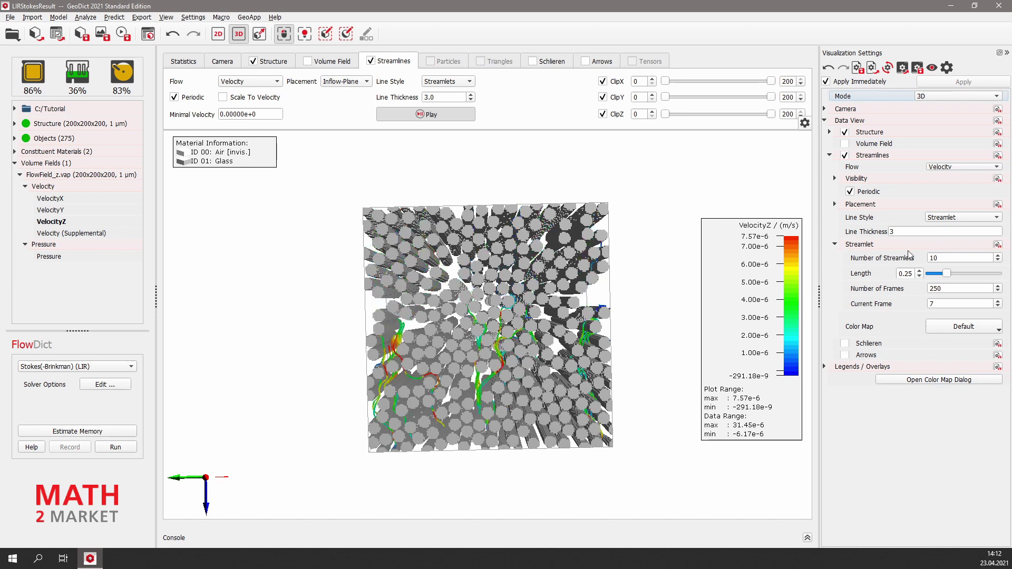
pyautogui.doubleClick(947, 257)
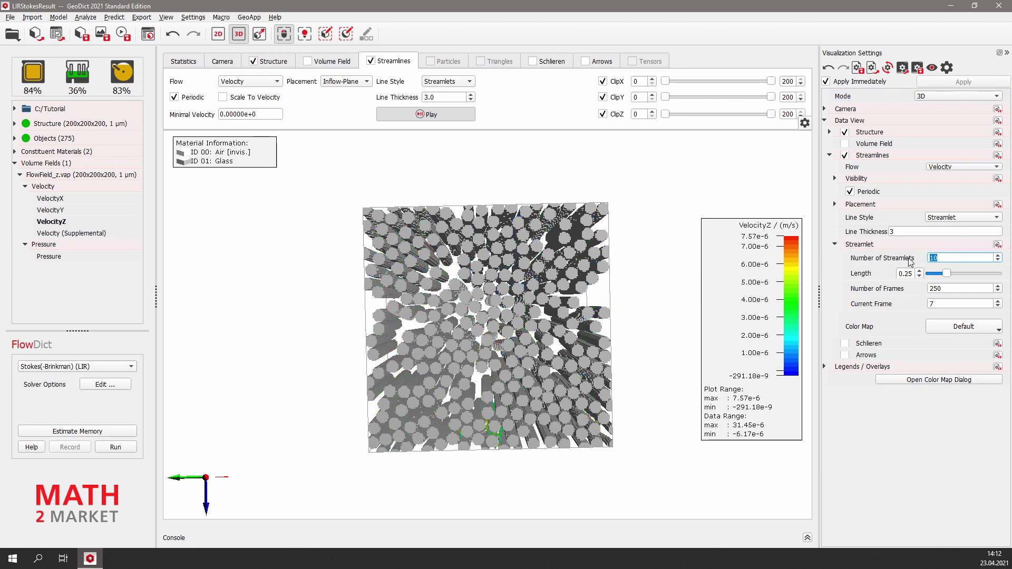
pyautogui.write('25')
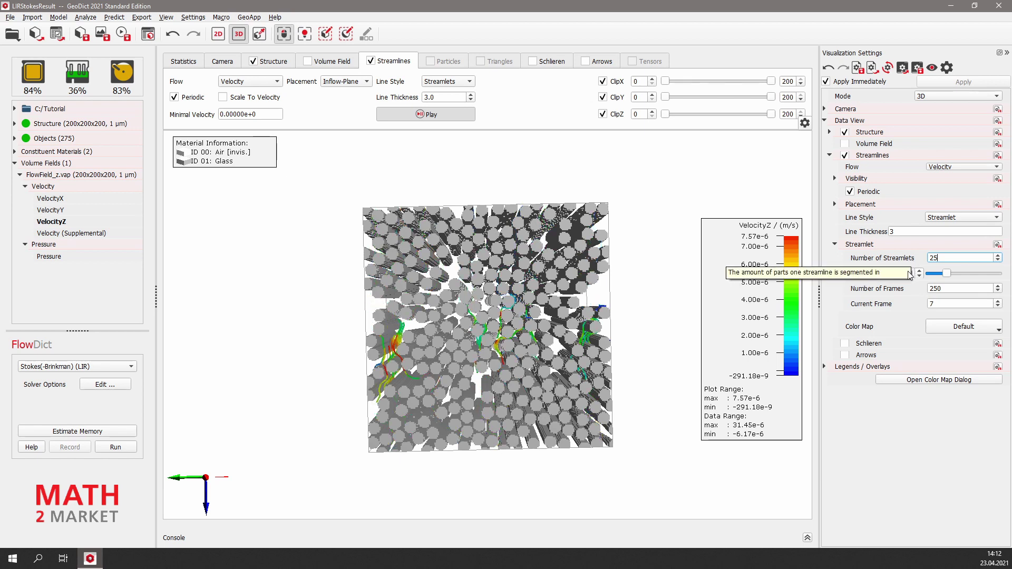
pyautogui.click(907, 274)
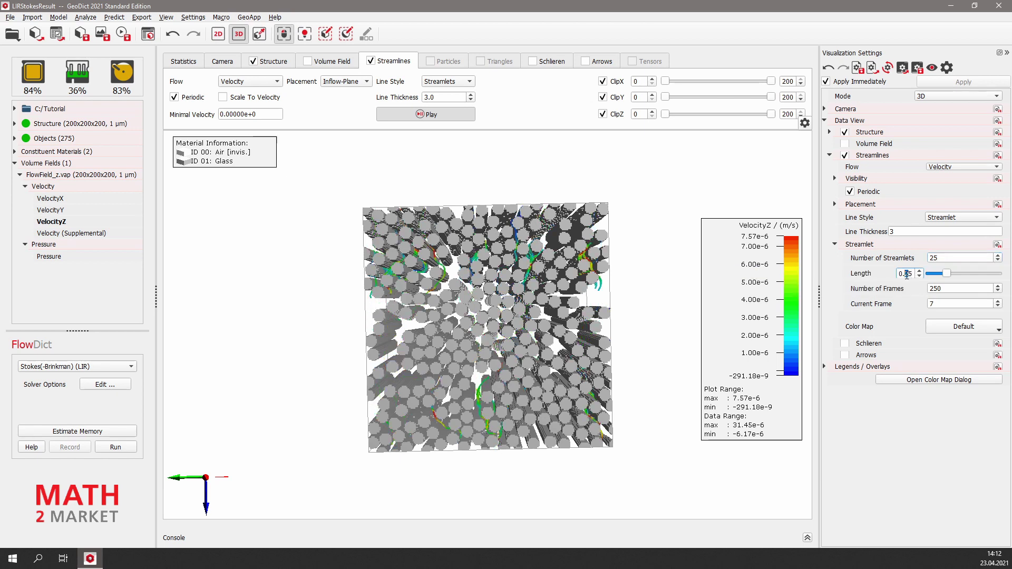
pyautogui.scroll(1, 906, 274)
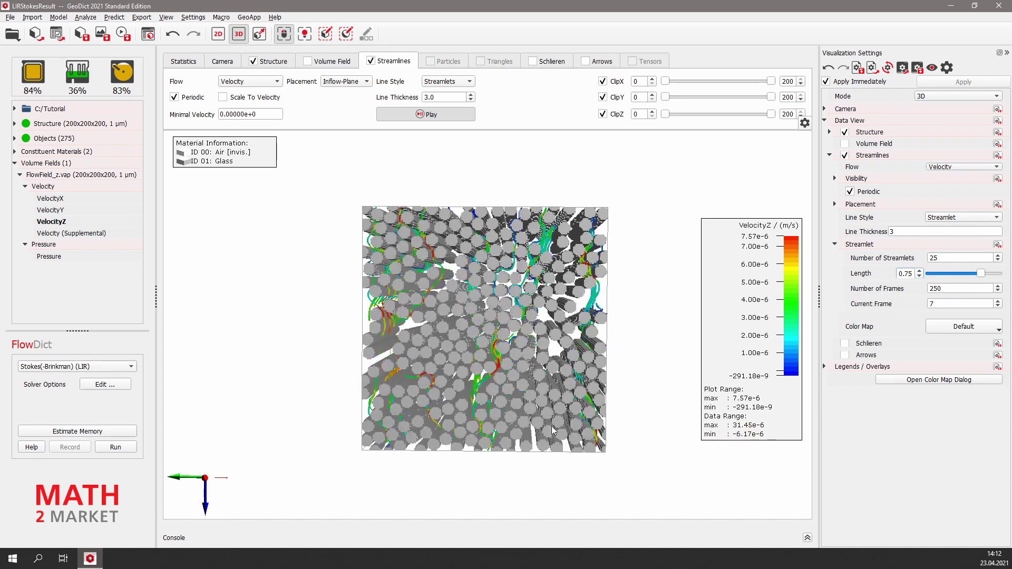
pyautogui.moveTo(549, 428); pyautogui.dragTo(598, 434)
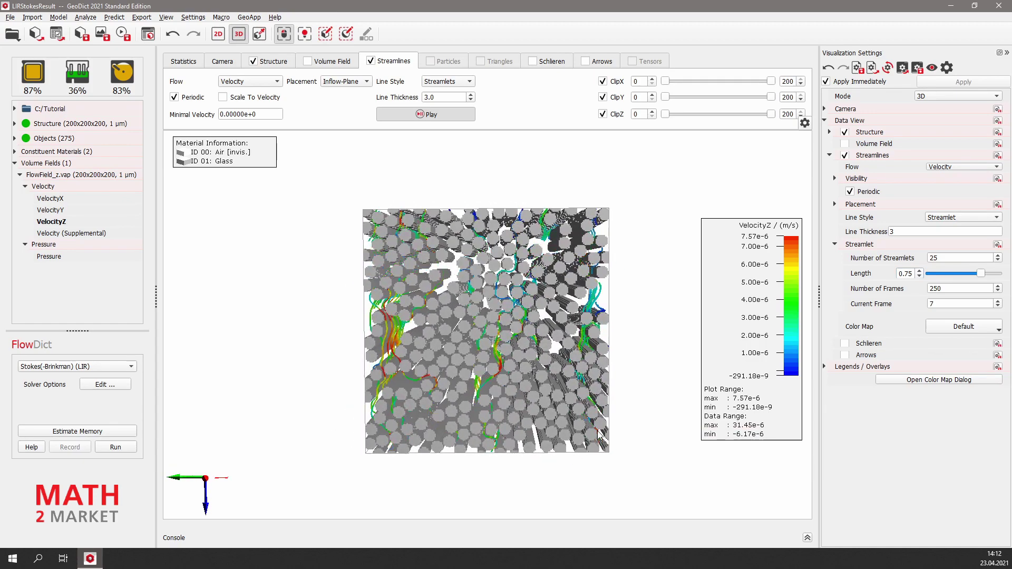